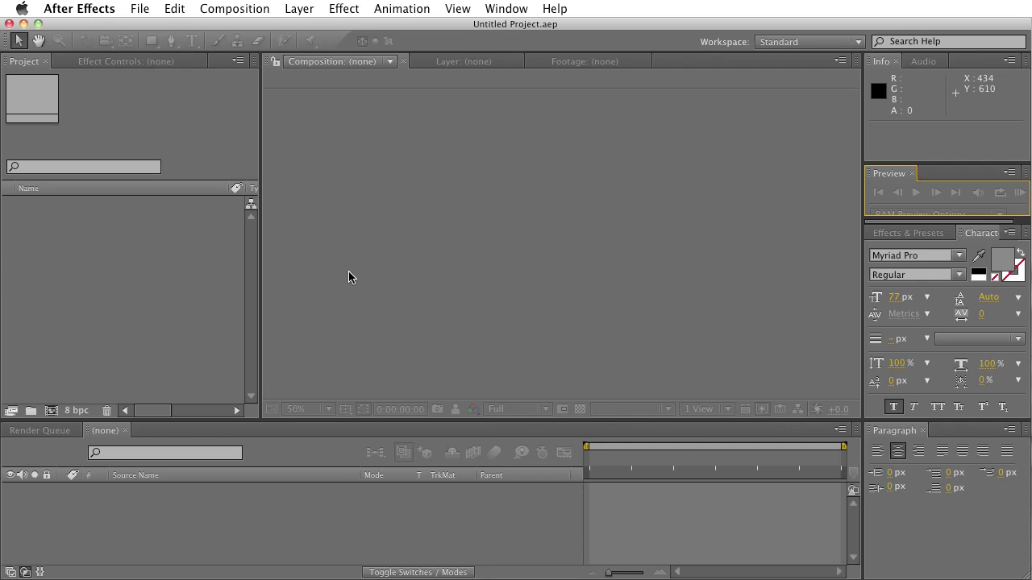
Step: Search the application's help for "welcome" and leave the search
left_click(553, 8)
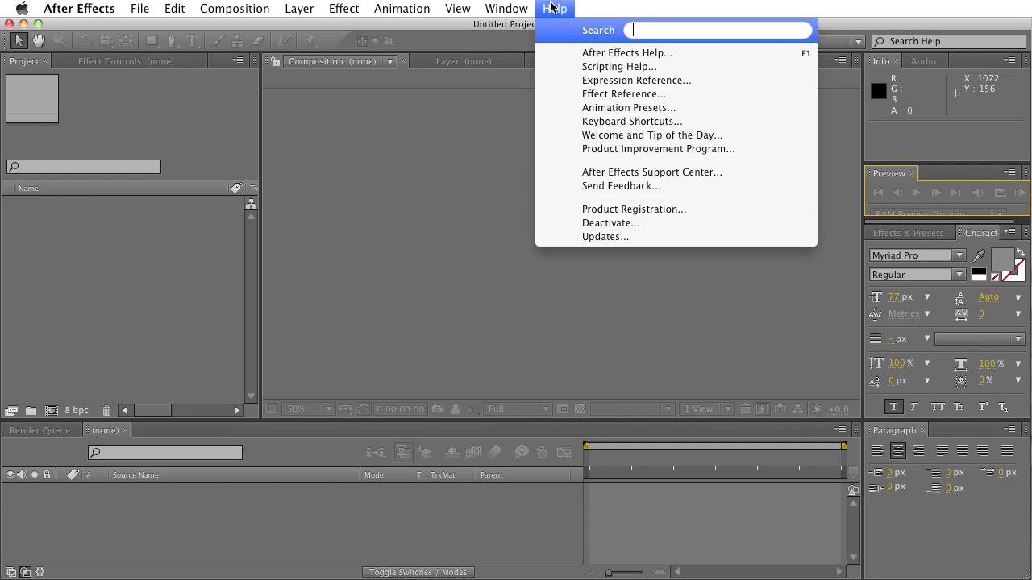
type("welcome")
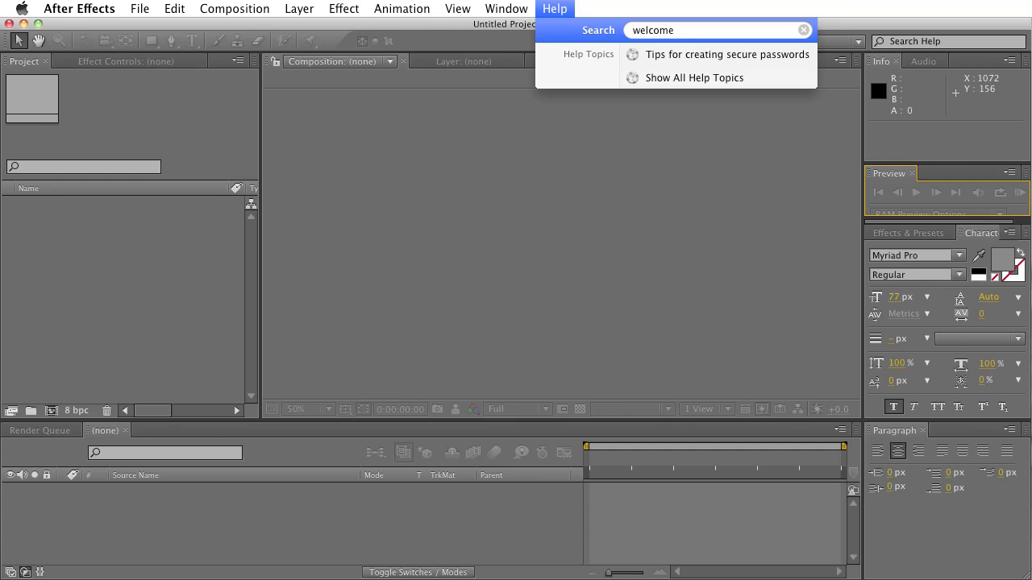
key("Escape")
key("Escape")
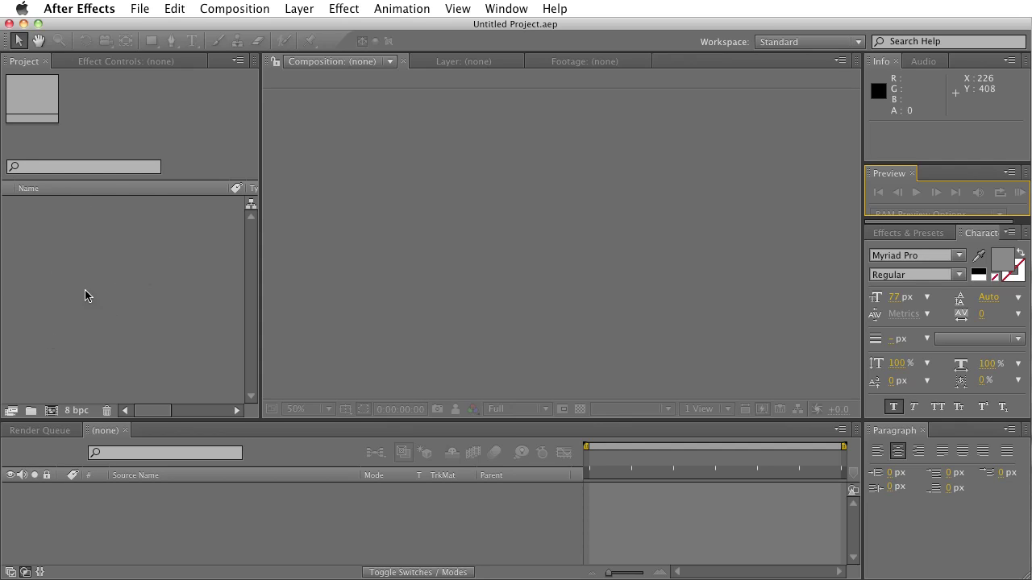
Step: Make the lower Render Queue and timeline area slightly taller, and bring the empty timeline back into view
left_click(103, 238)
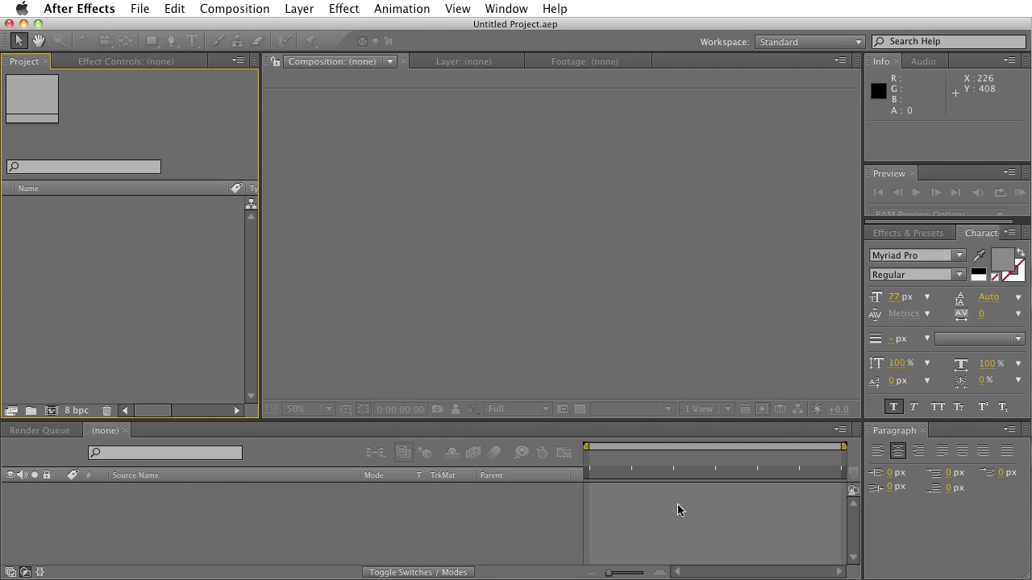
left_click(32, 433)
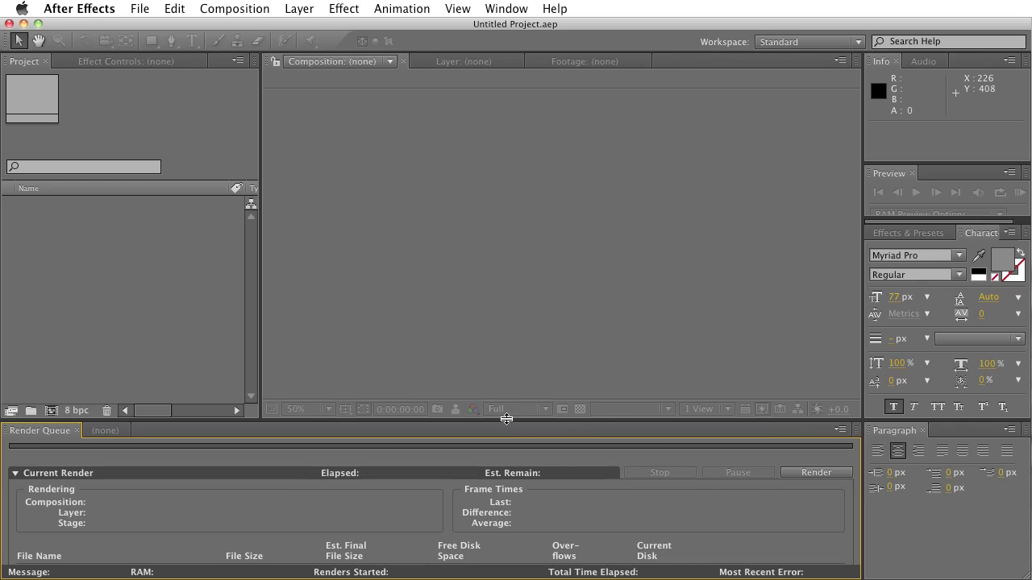
mouse_move(500, 420)
left_mouse_down()
mouse_move(499, 256)
mouse_move(495, 453)
mouse_move(495, 408)
left_mouse_up()
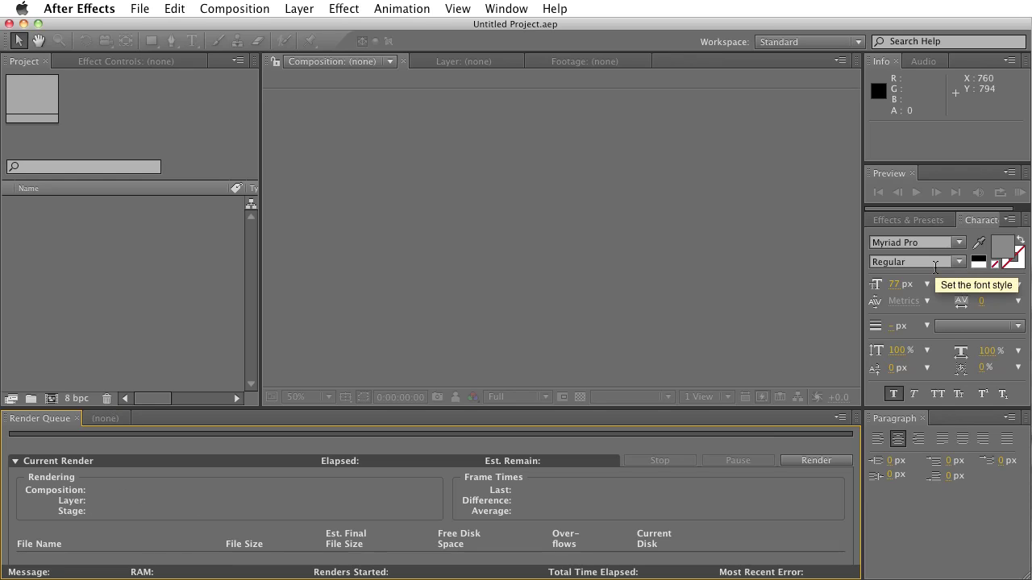
left_click(100, 425)
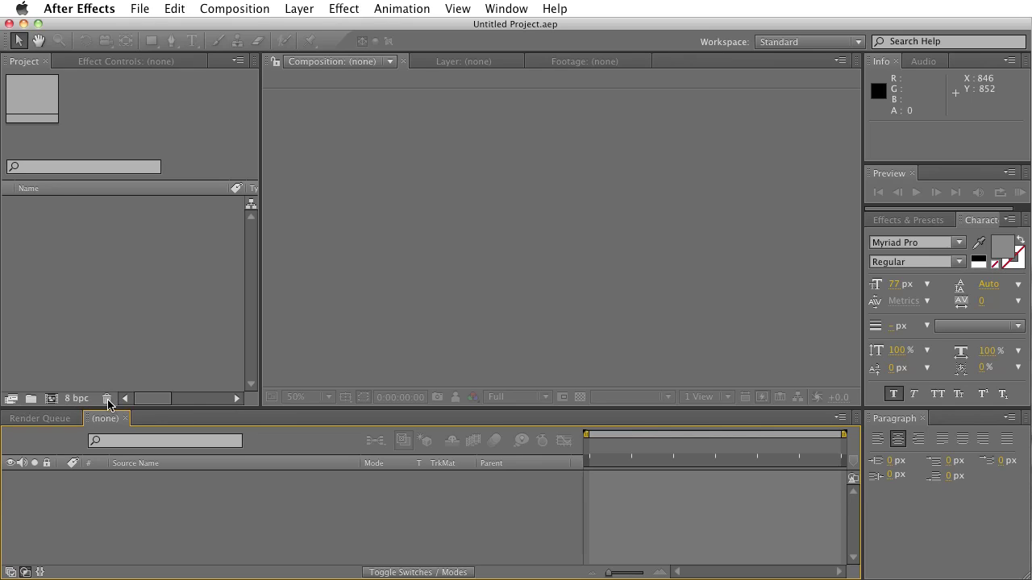
Step: View the Audio levels and the Info readout, and temporarily expand the Preview options beneath them
left_click(110, 201)
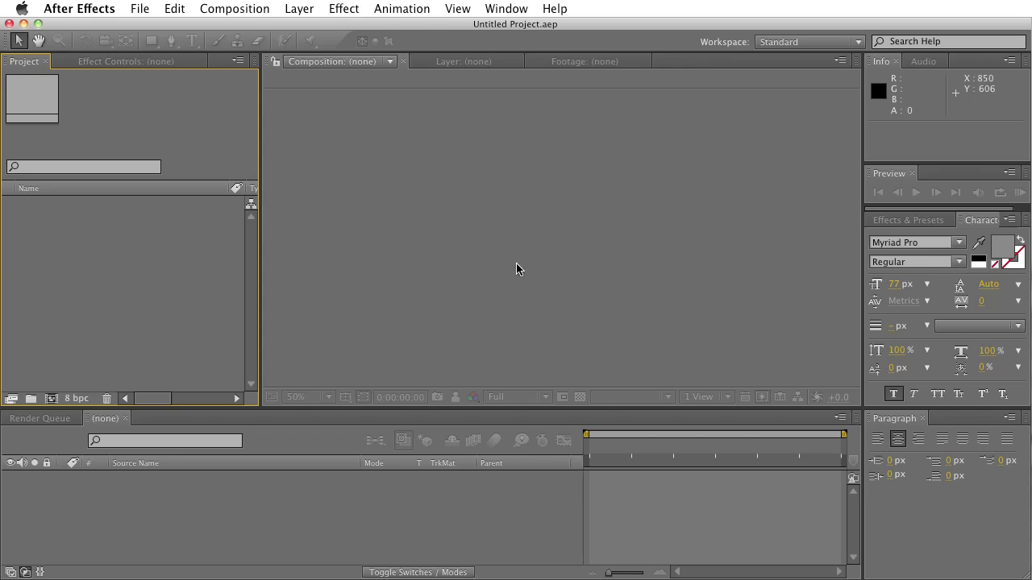
left_click(933, 63)
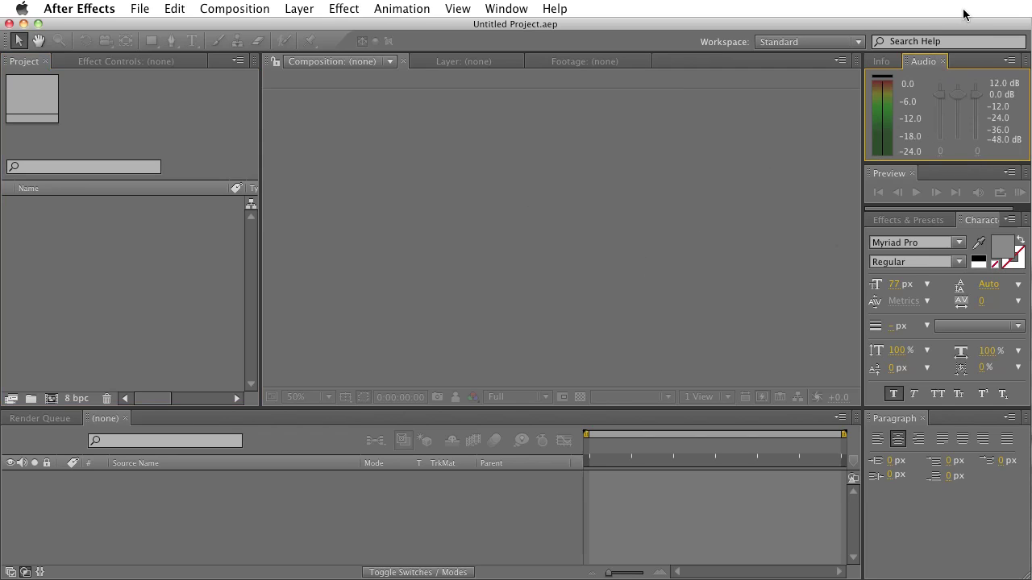
left_click(882, 62)
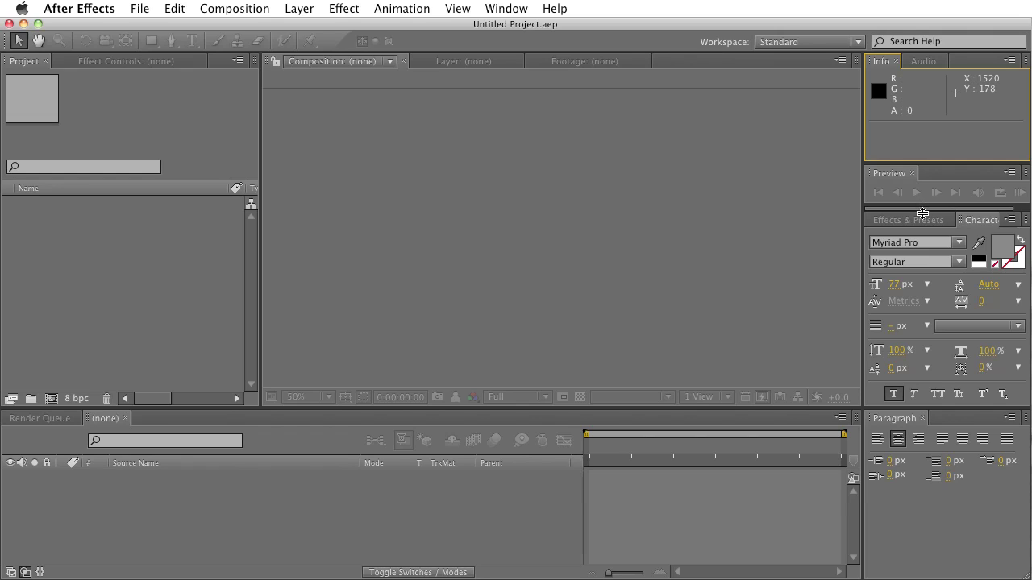
left_click_drag(933, 162, 935, 82)
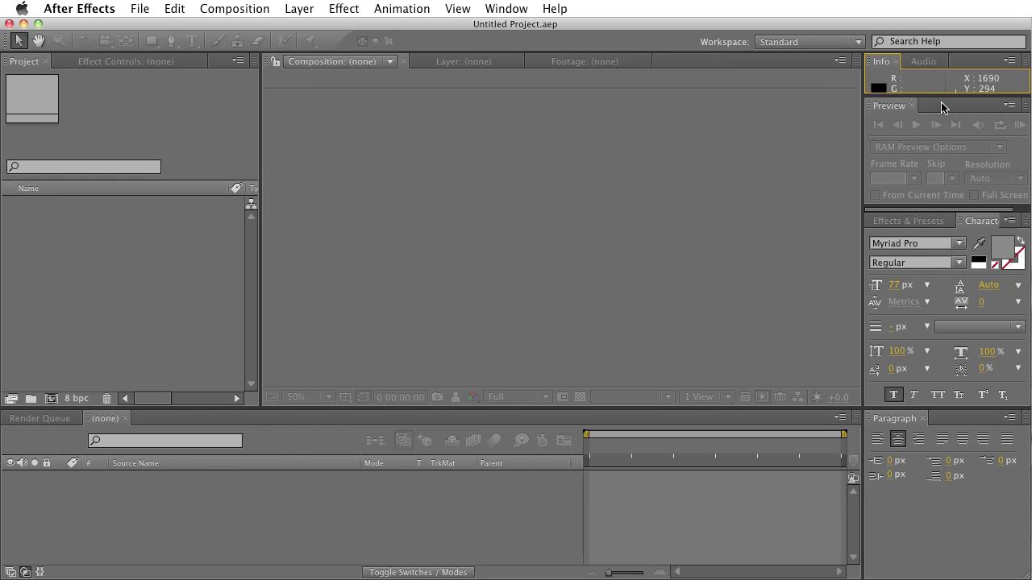
left_click_drag(944, 99, 940, 162)
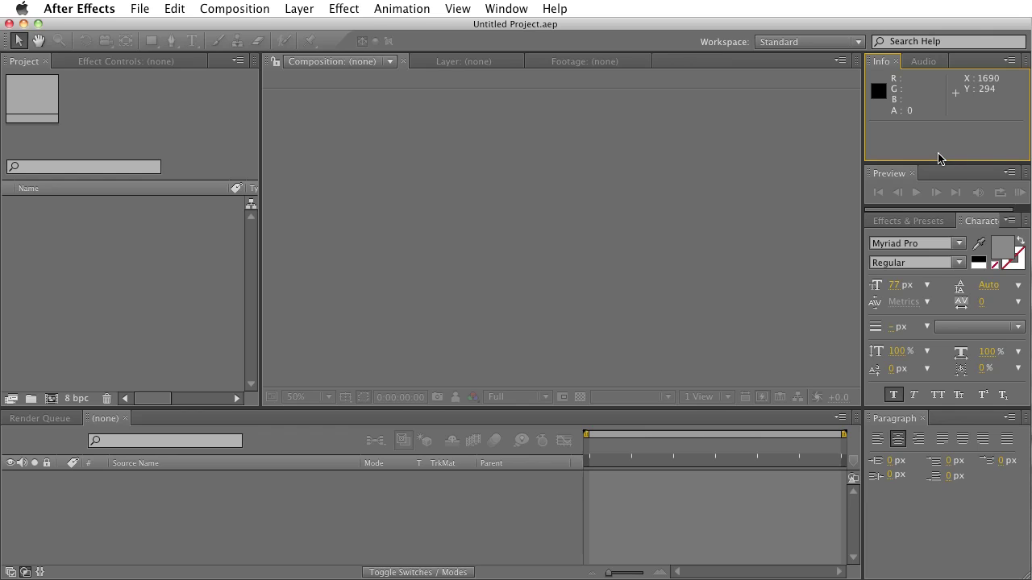
Step: Look through the available font families and the fill and stroke order options in the Character settings
left_click(959, 244)
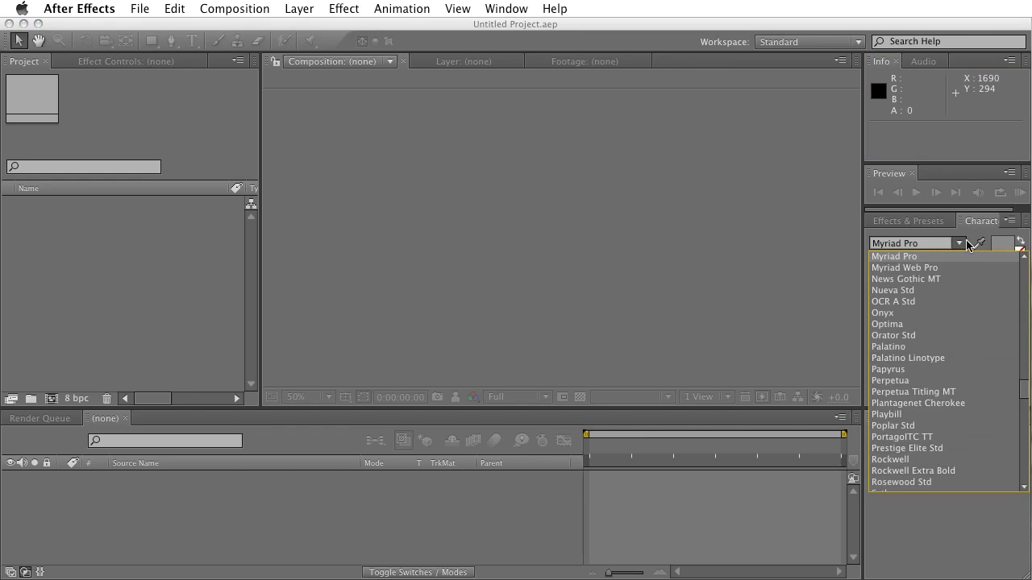
left_click(897, 258)
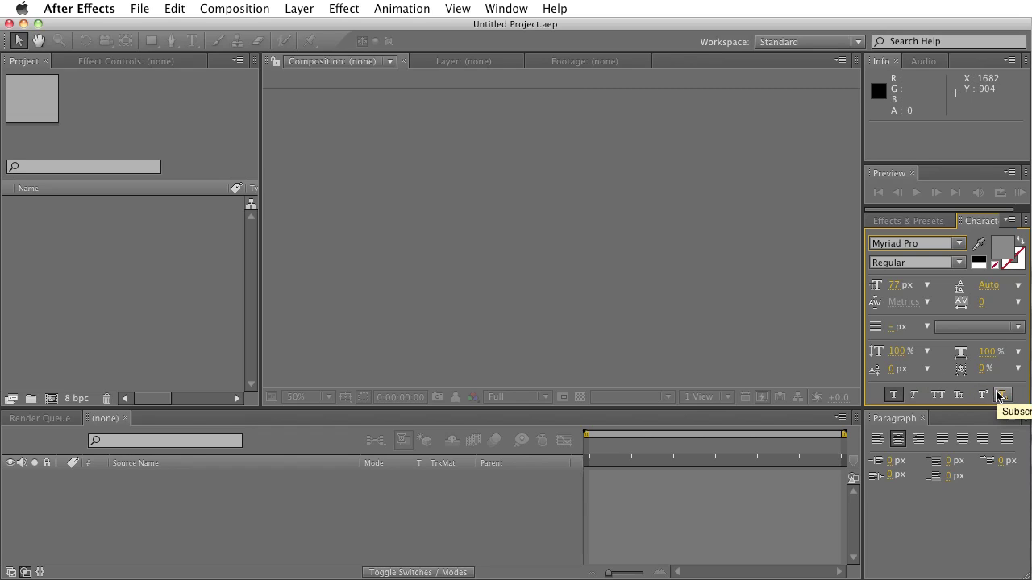
left_click(1018, 326)
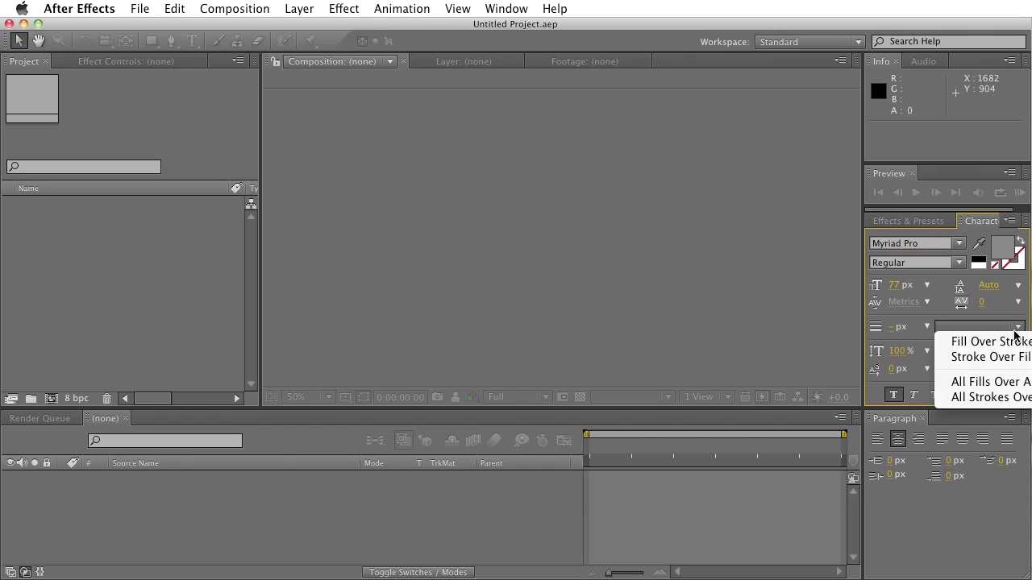
left_click(744, 337)
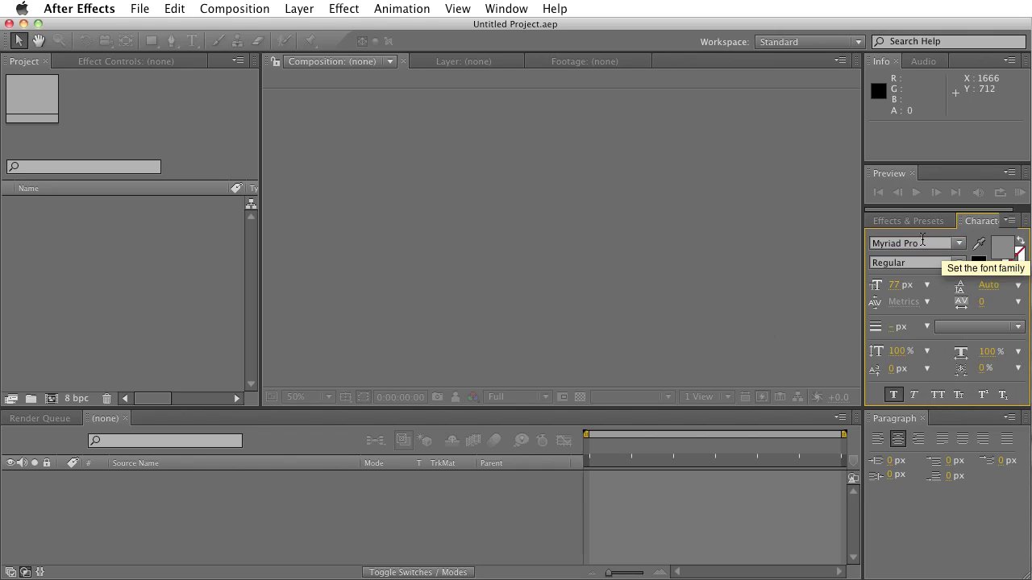
Step: Examine the Audio and Blur & Sharpen effects in Effects & Presets and compare the categories with the full effect list
left_click(904, 221)
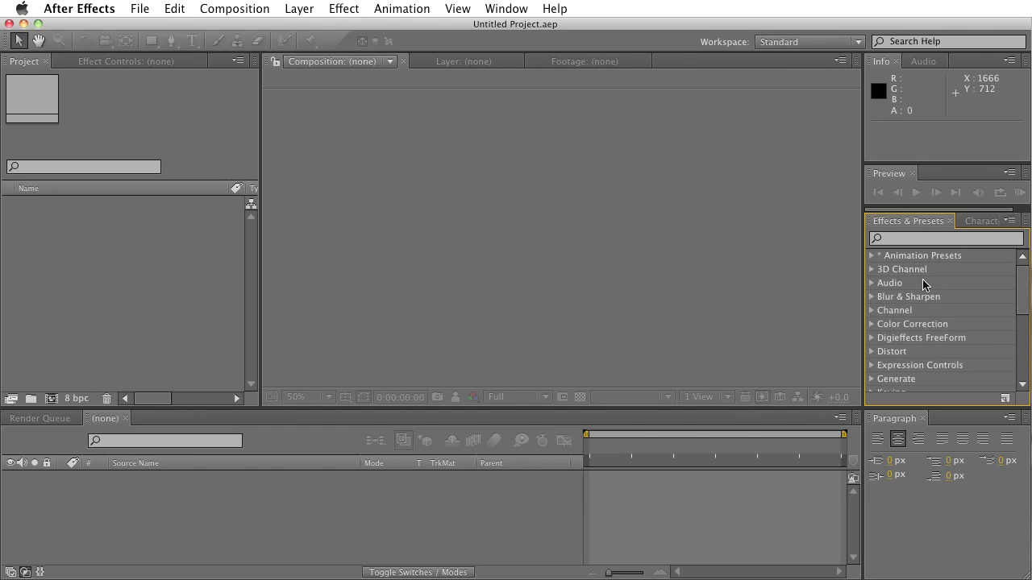
left_click(870, 282)
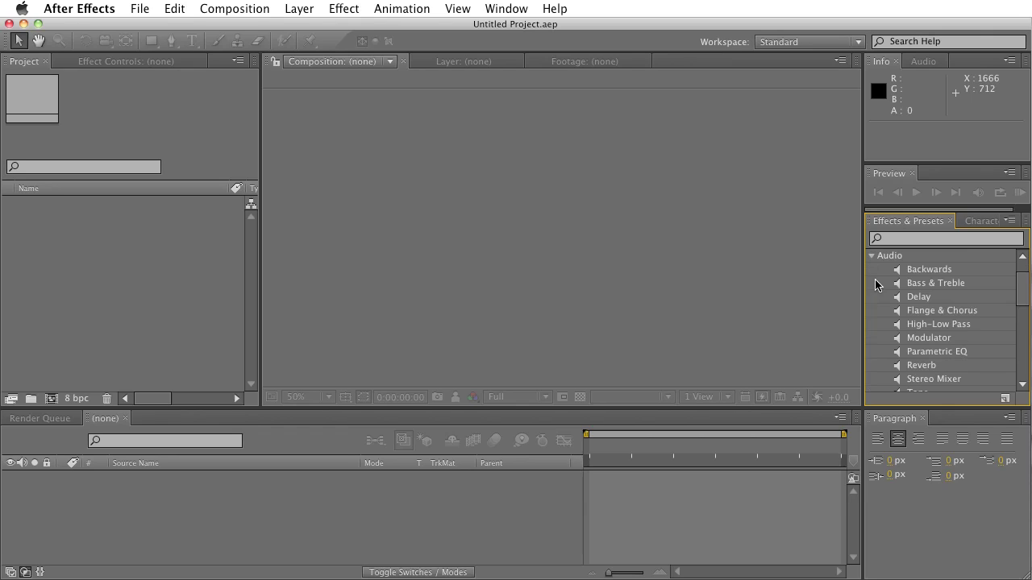
left_click(918, 300)
scroll(918, 301, "up", 2)
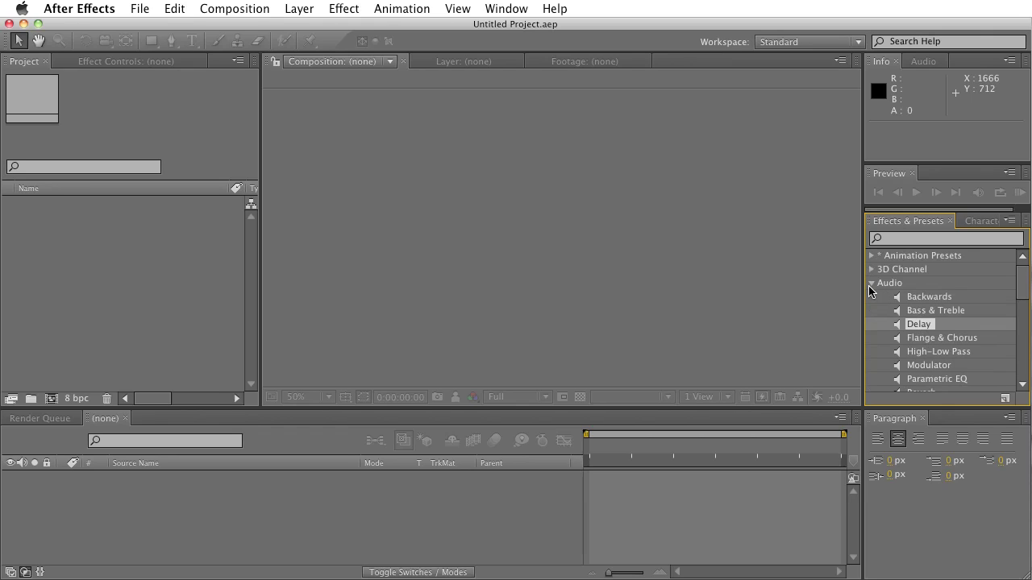
left_click(871, 283)
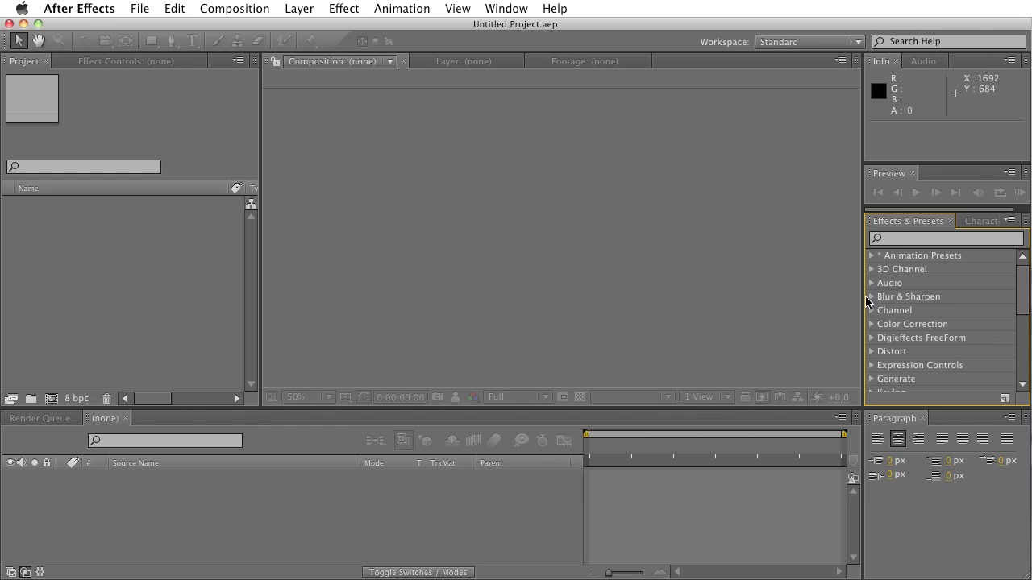
left_click(869, 296)
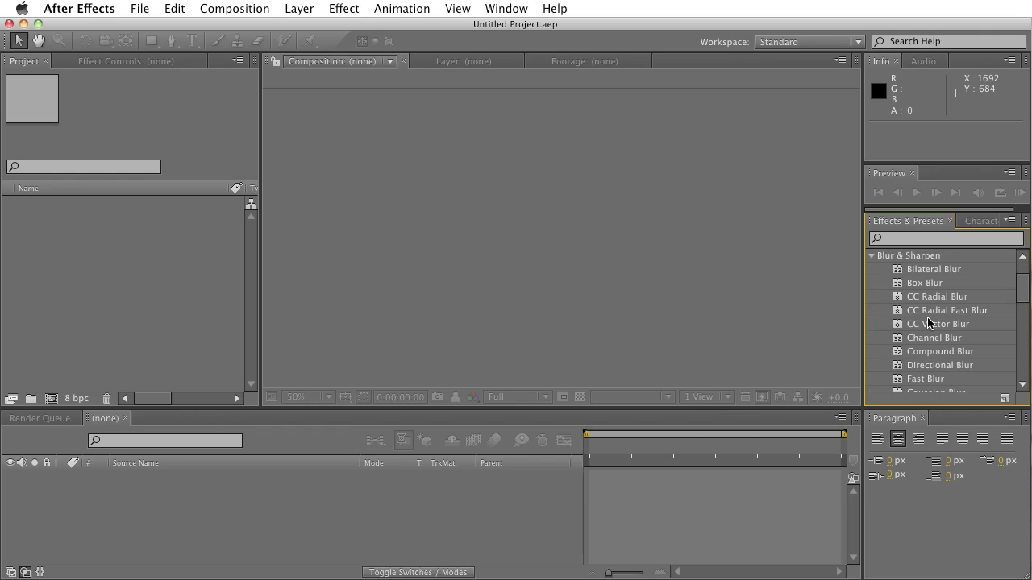
scroll(928, 343, "up", 3)
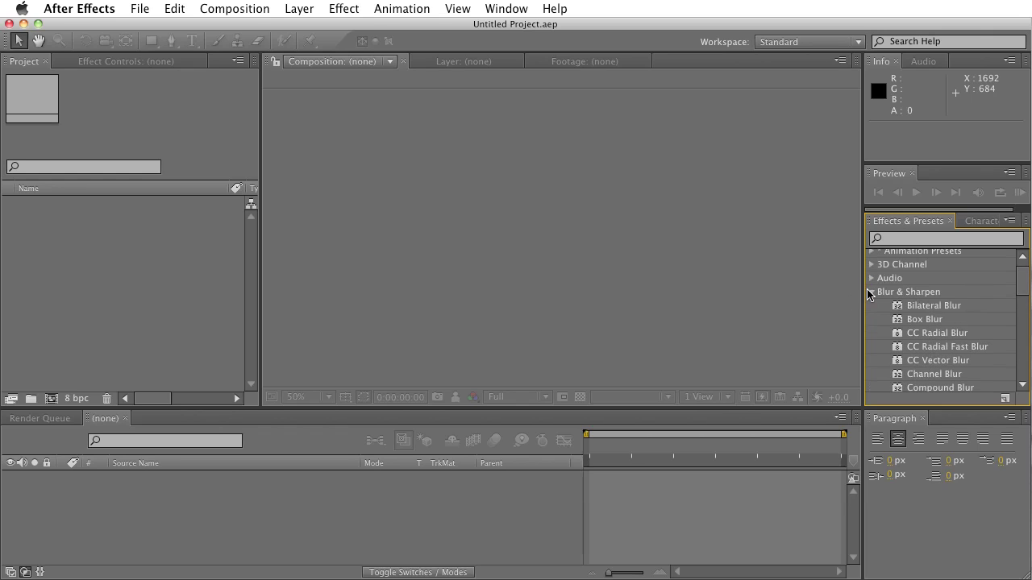
left_click(871, 292)
left_click(343, 9)
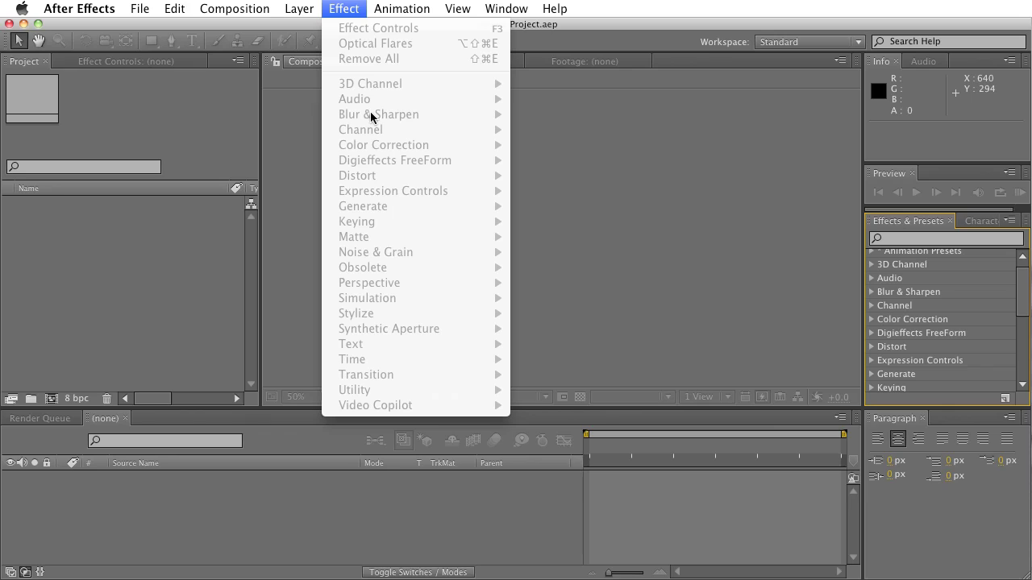
left_click(641, 238)
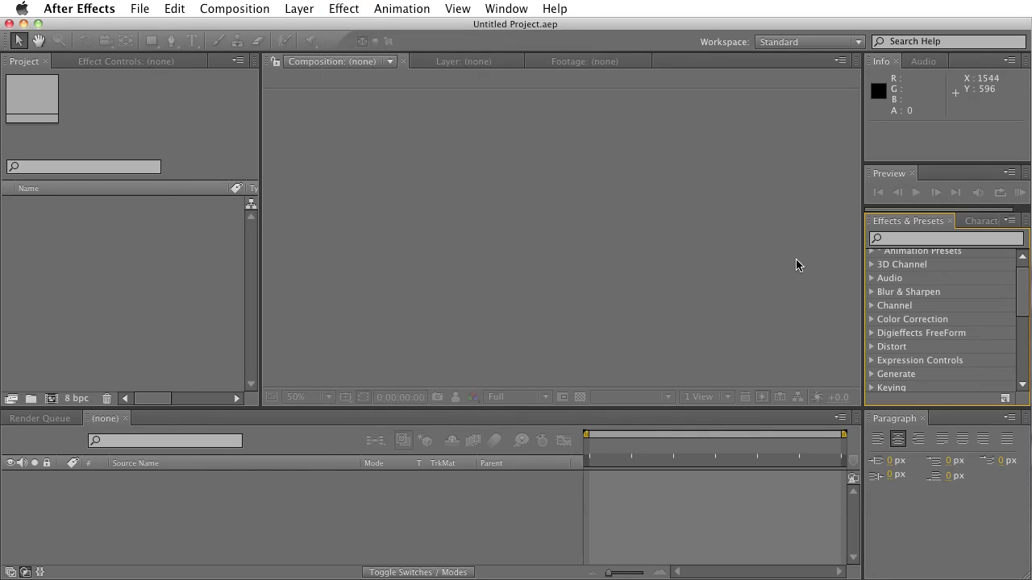
Step: Show the Character settings again and return to the Effects & Presets list
left_click(992, 223)
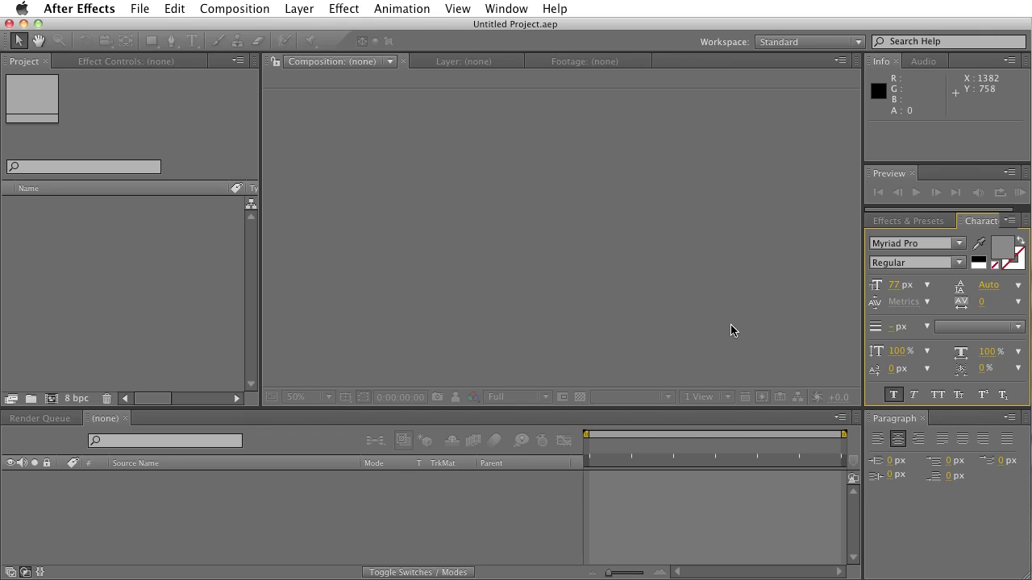
left_click(906, 220)
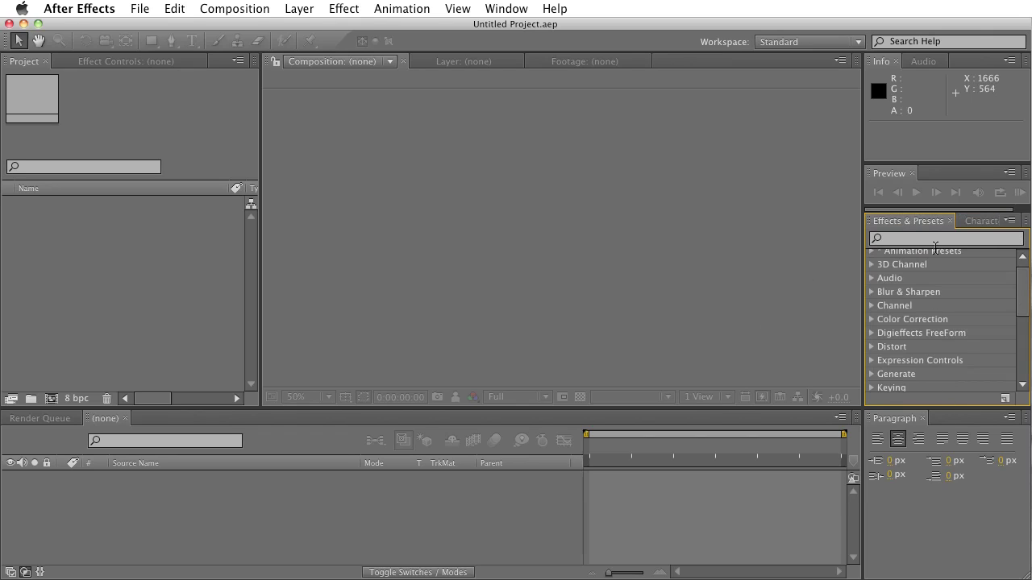
left_click(886, 172)
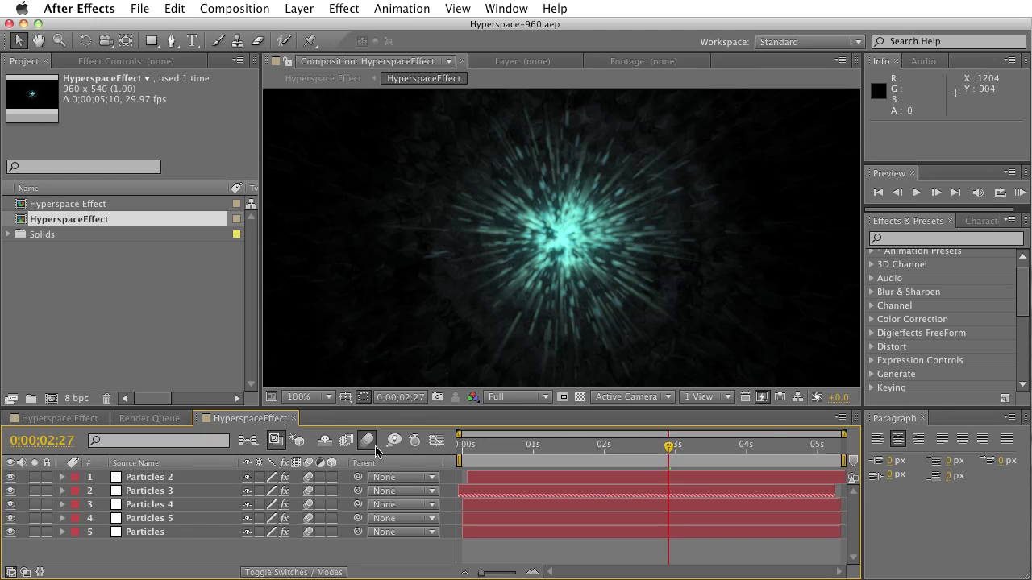
Step: Check the composition viewer's resolution choices and enlarge the Preview area to reveal all its RAM preview options
left_click(522, 395)
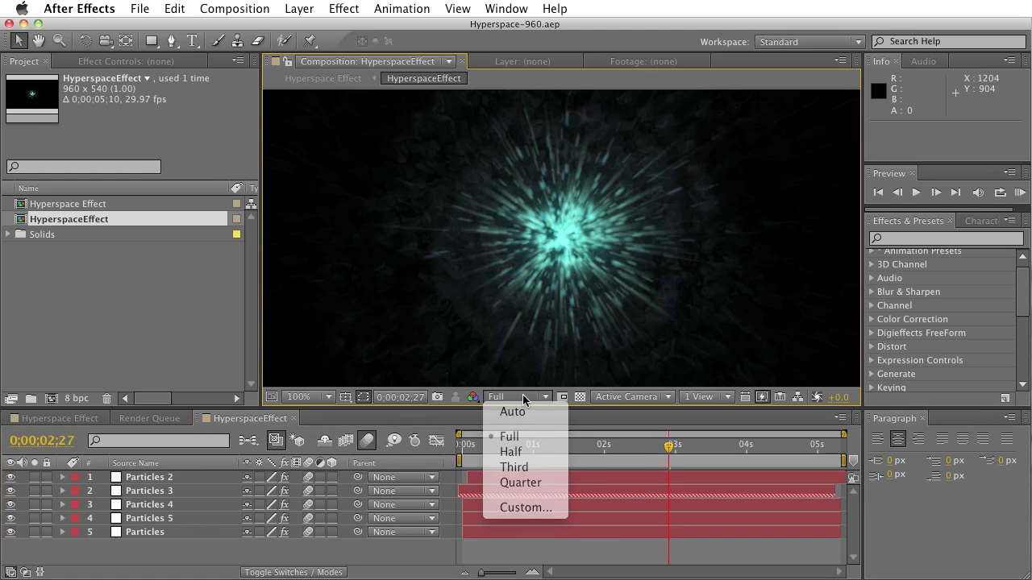
left_click(522, 394)
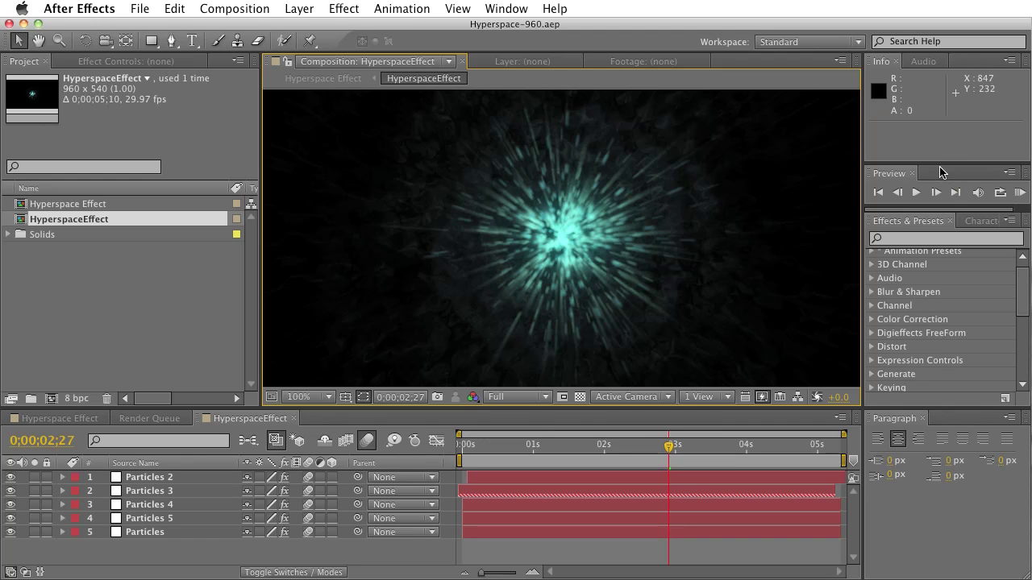
left_click_drag(941, 163, 945, 117)
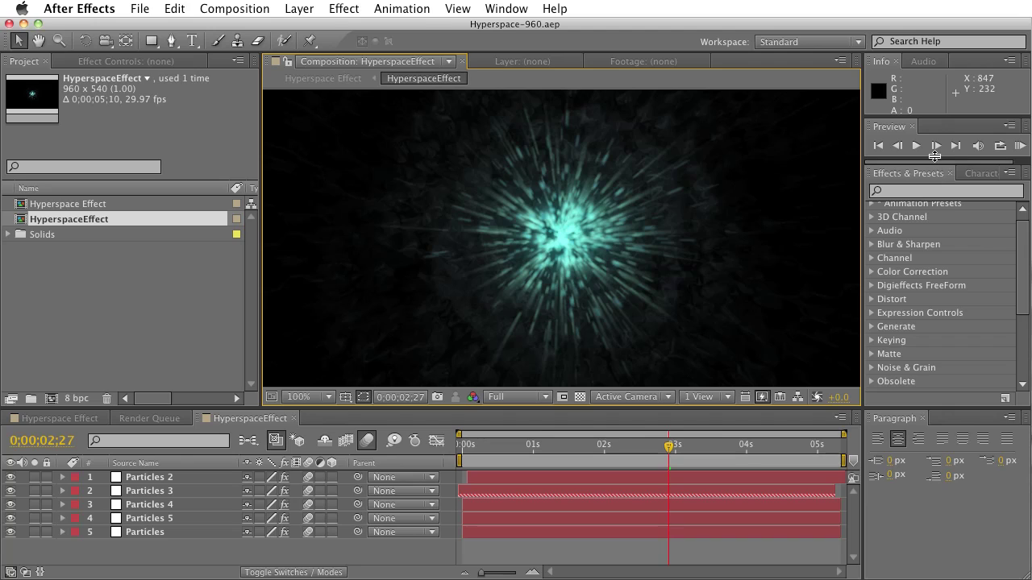
left_click_drag(935, 166, 936, 262)
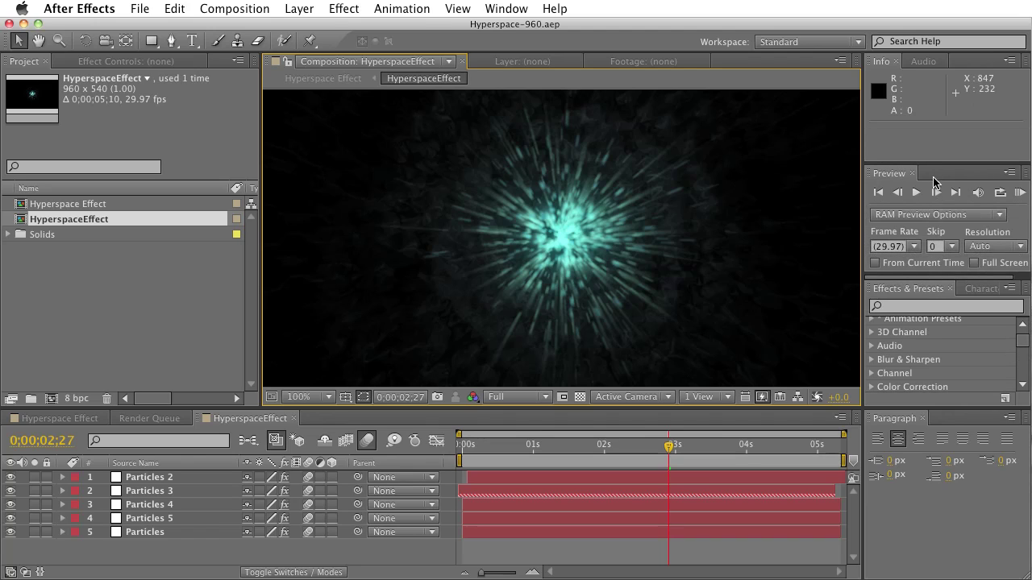
left_click_drag(940, 164, 942, 135)
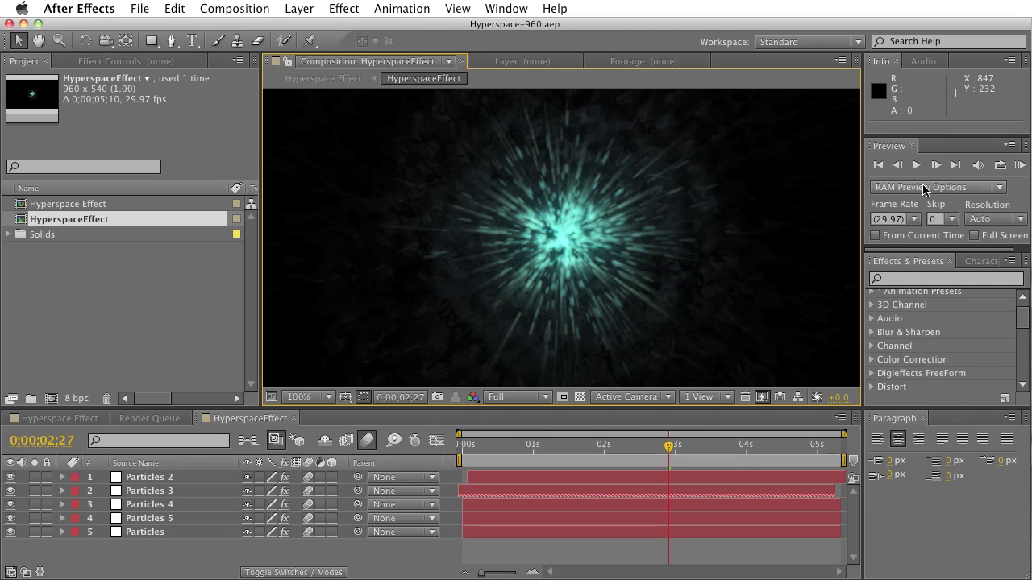
Step: Check the frame rate and skip choices for RAM preview and set its resolution to Half
left_click(912, 219)
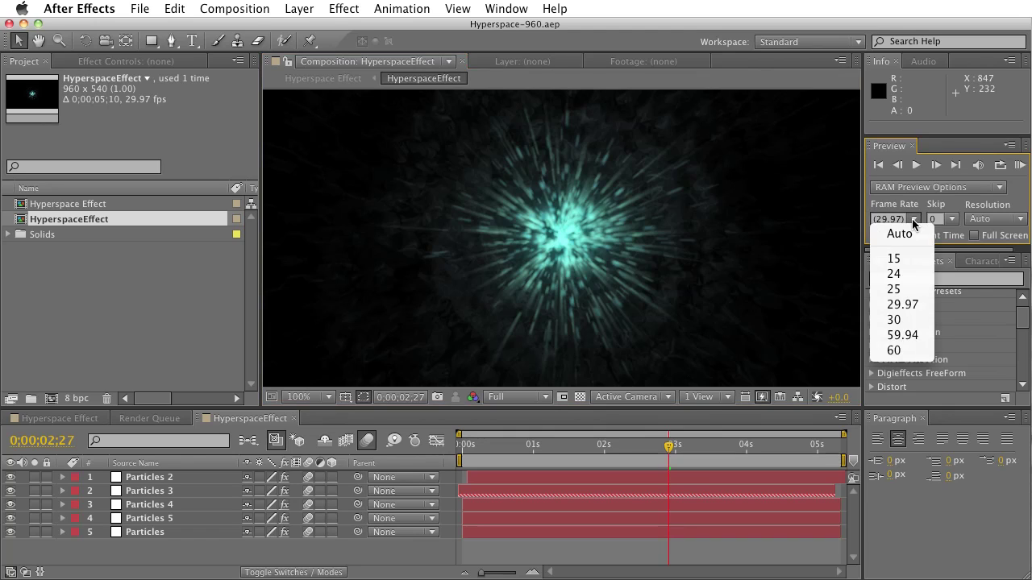
left_click(912, 218)
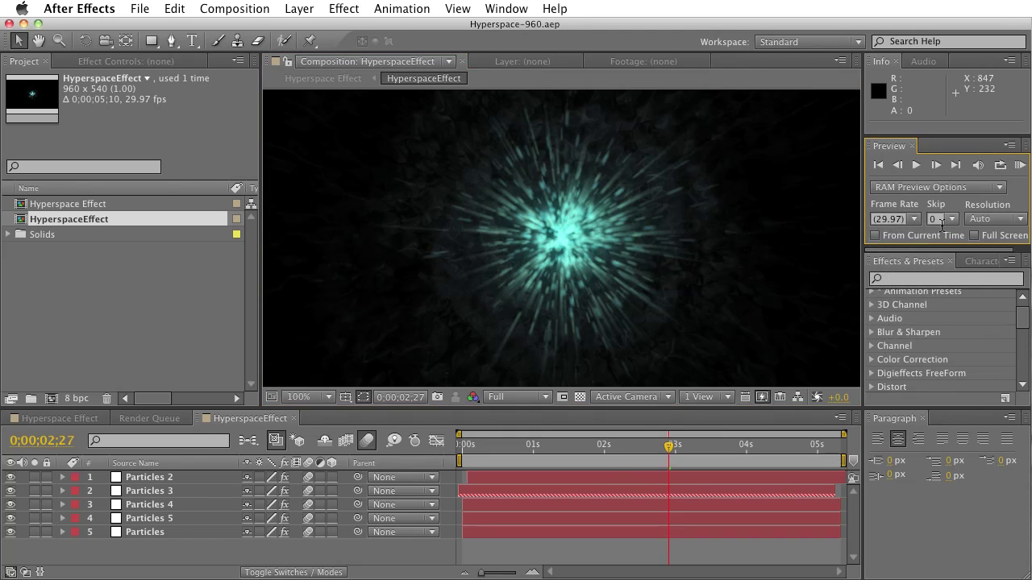
left_click(948, 220)
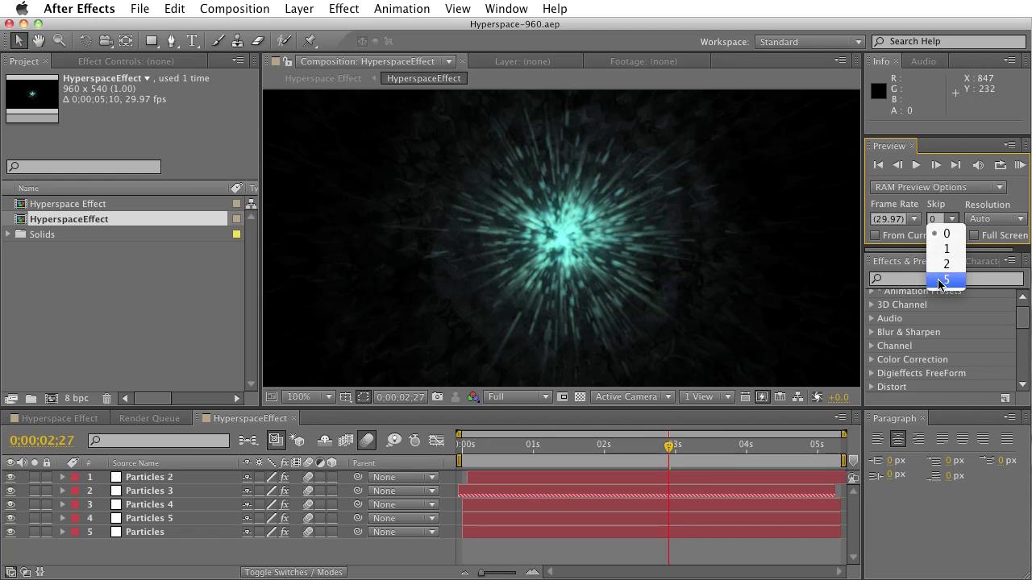
left_click(953, 219)
left_click(1014, 221)
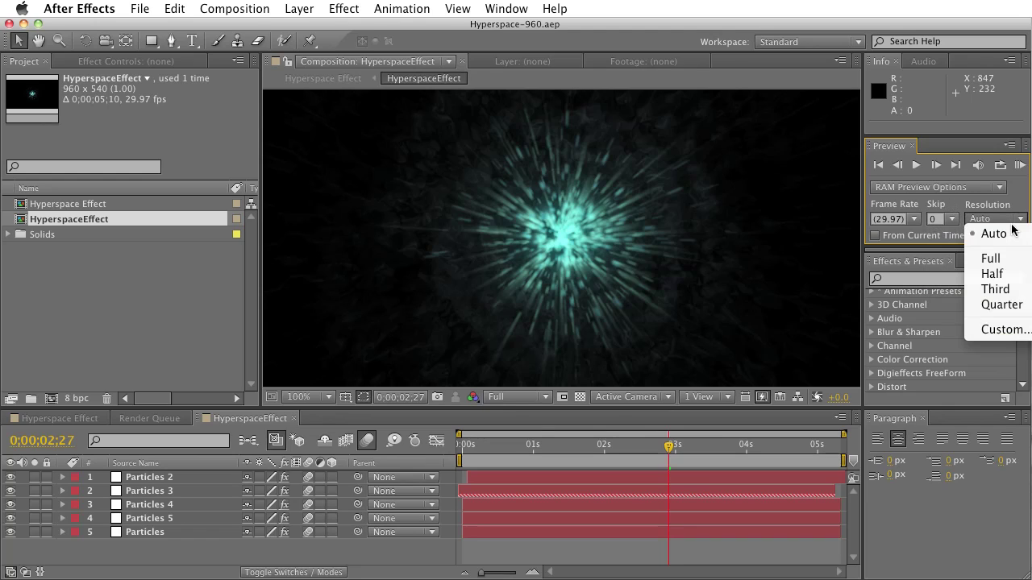
left_click(1004, 278)
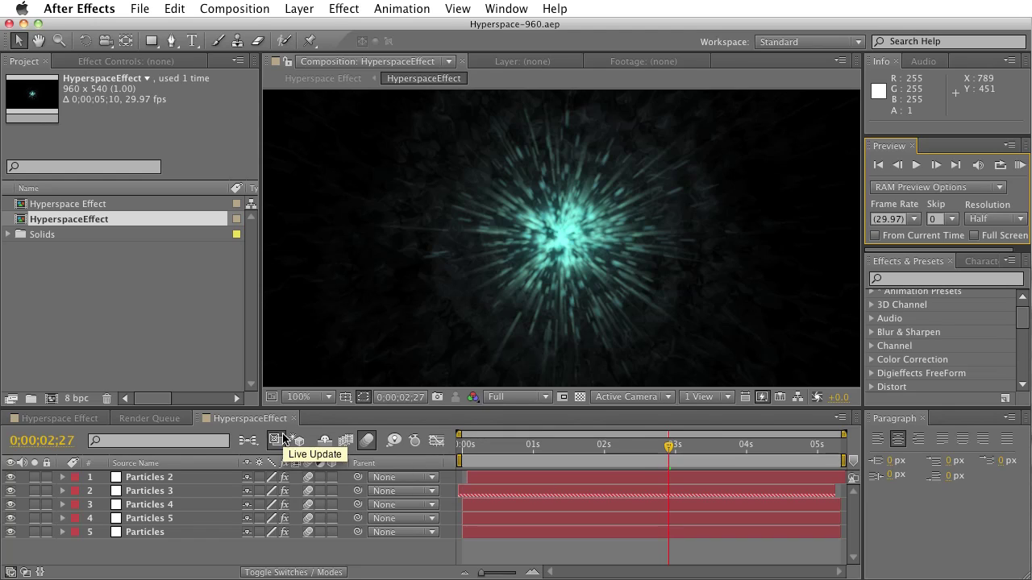
Step: Play a RAM preview with the composition's motion blur turned off and turn motion blur back on
left_click(370, 443)
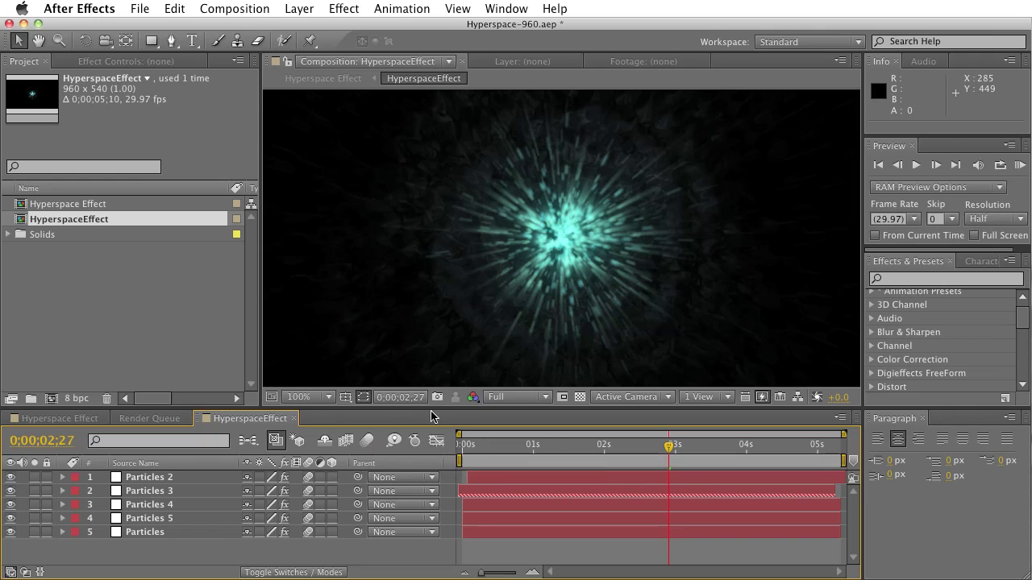
left_click(1020, 166)
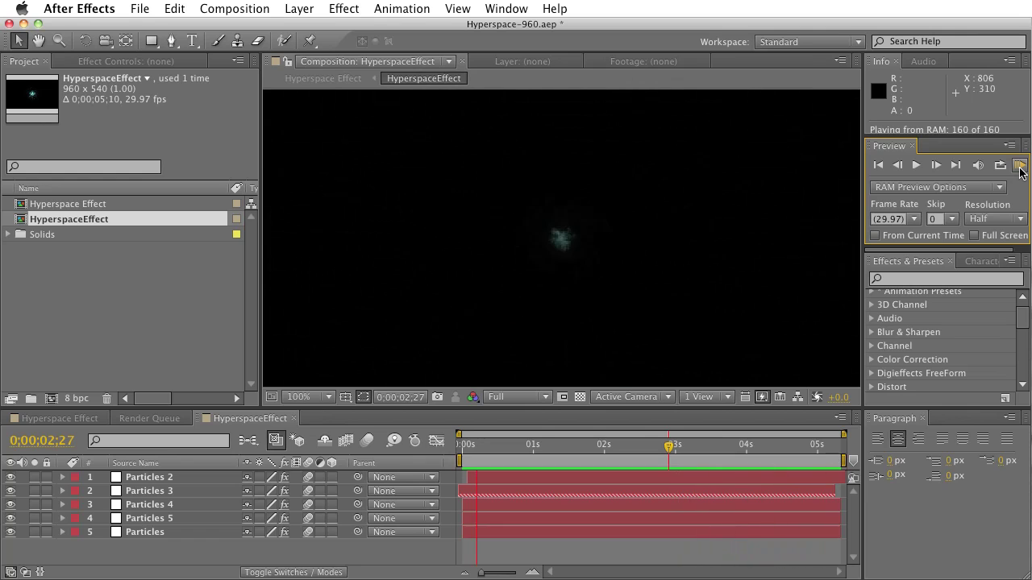
left_click(368, 442)
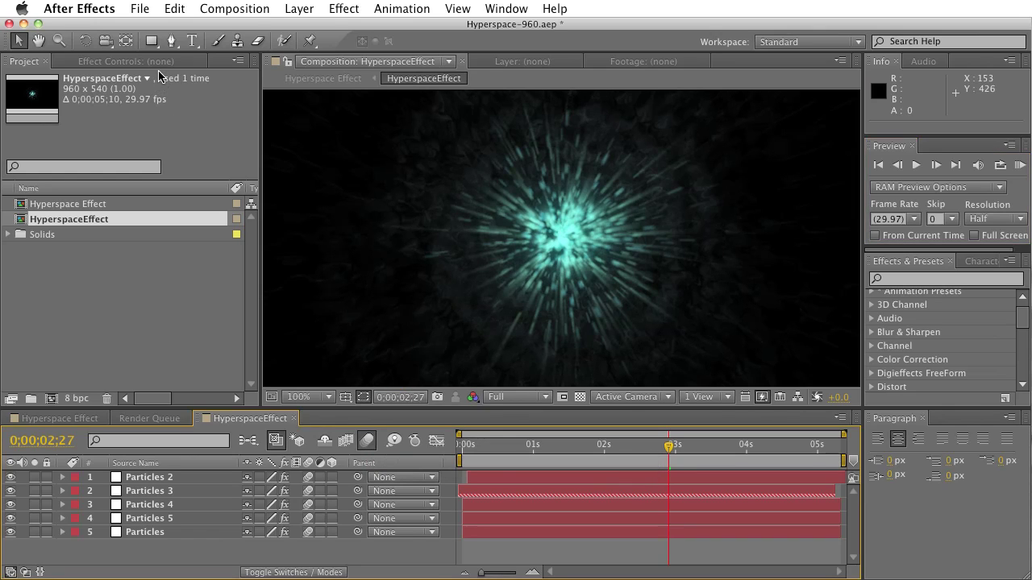
Step: Purge all cached memory, play a RAM preview of HyperspaceEffect with motion blur and stop it
left_click(178, 9)
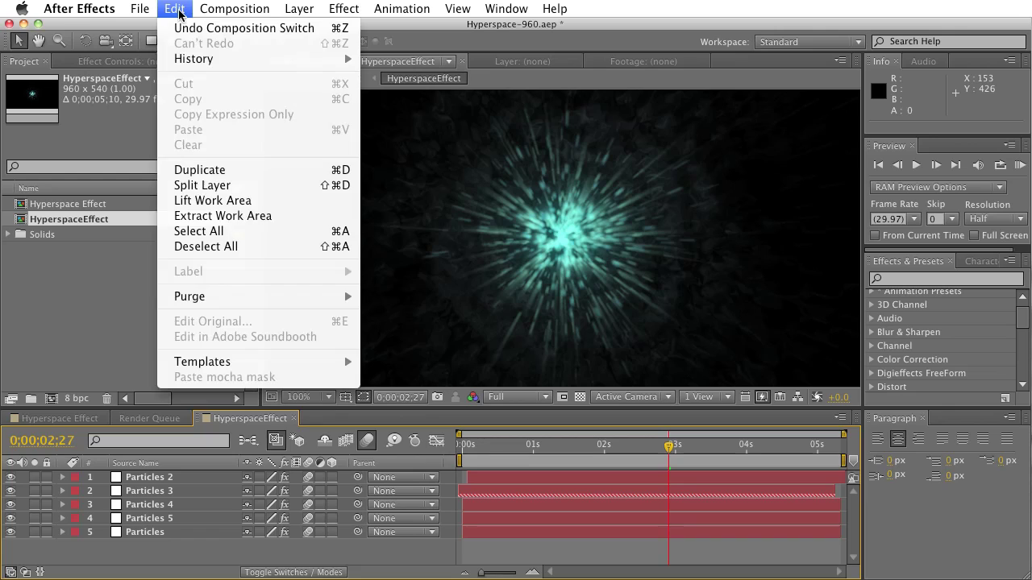
mouse_move(208, 296)
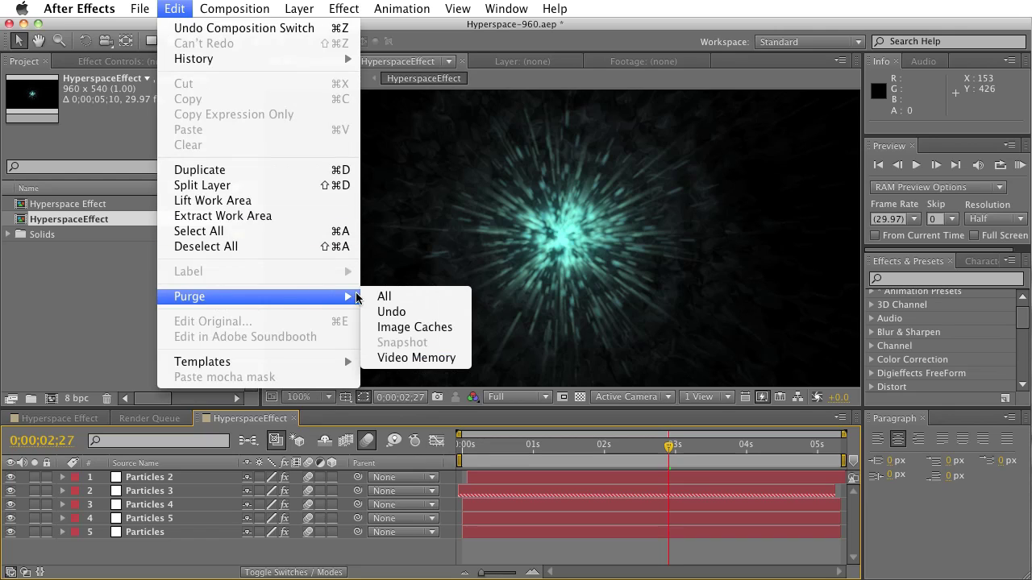
left_click(405, 297)
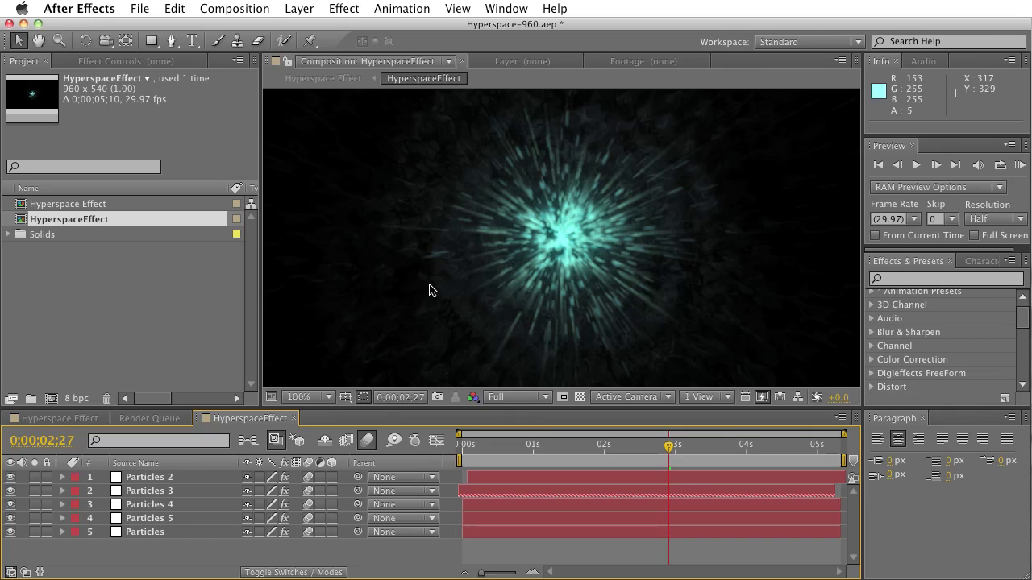
left_click(1018, 167)
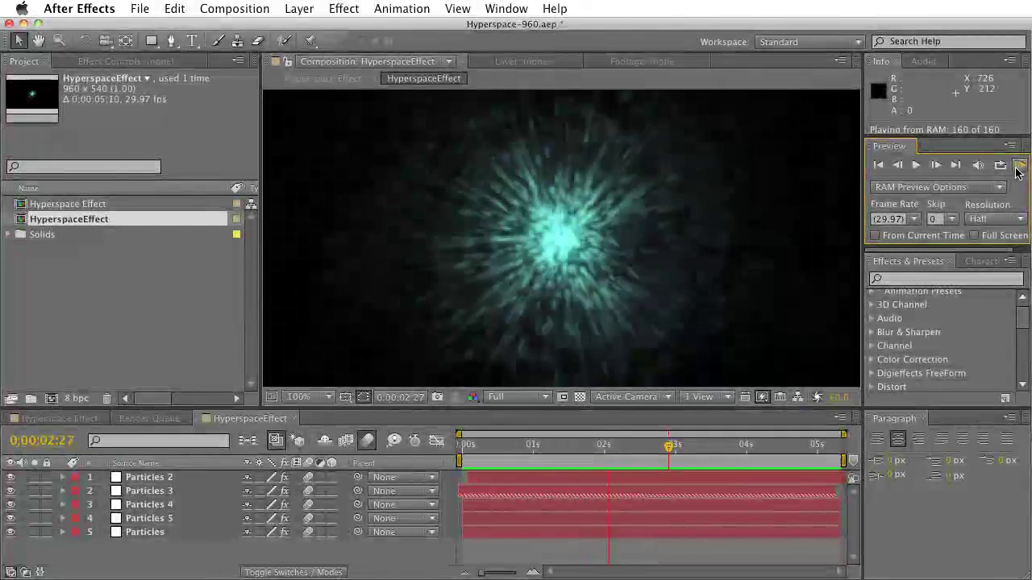
left_click(1018, 167)
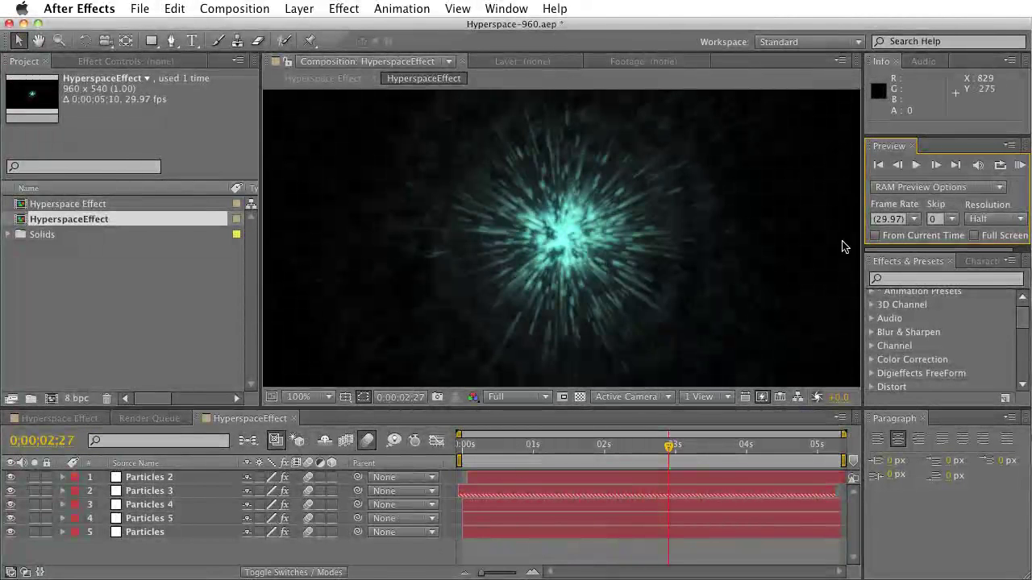
Step: Run the RAM preview at Full resolution from a purged cache and stop it
left_click(998, 218)
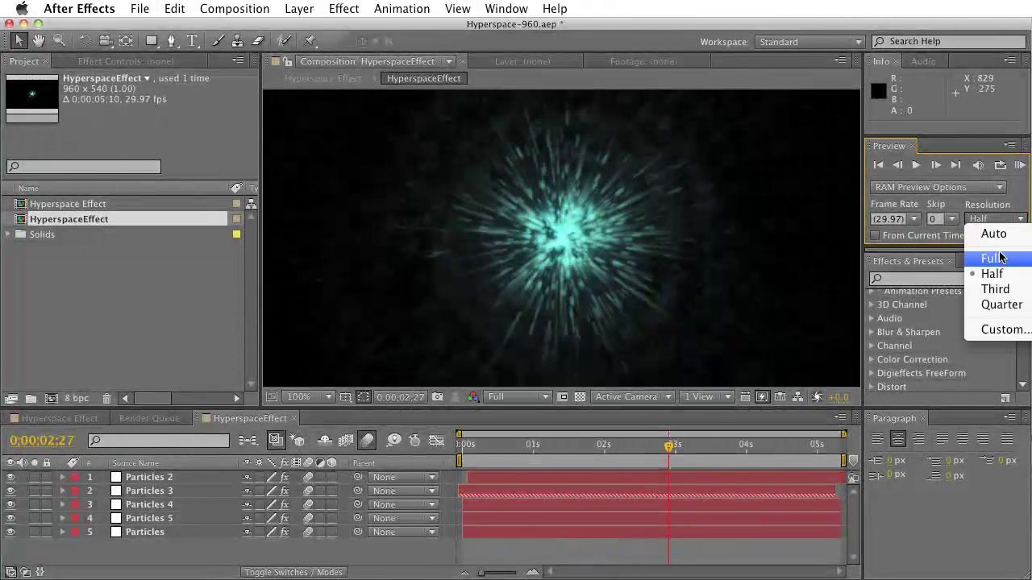
left_click(1002, 257)
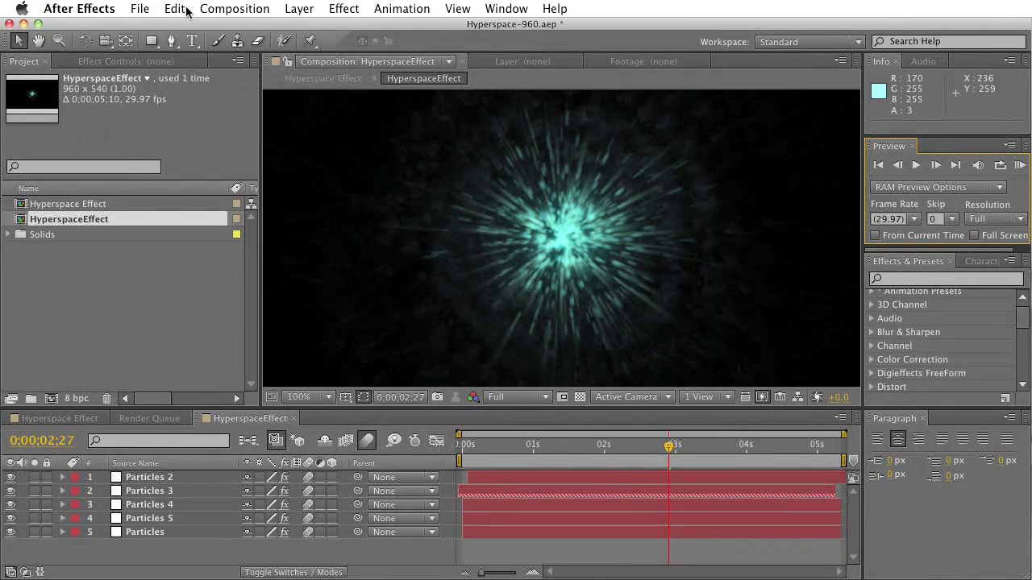
left_click(175, 13)
mouse_move(223, 296)
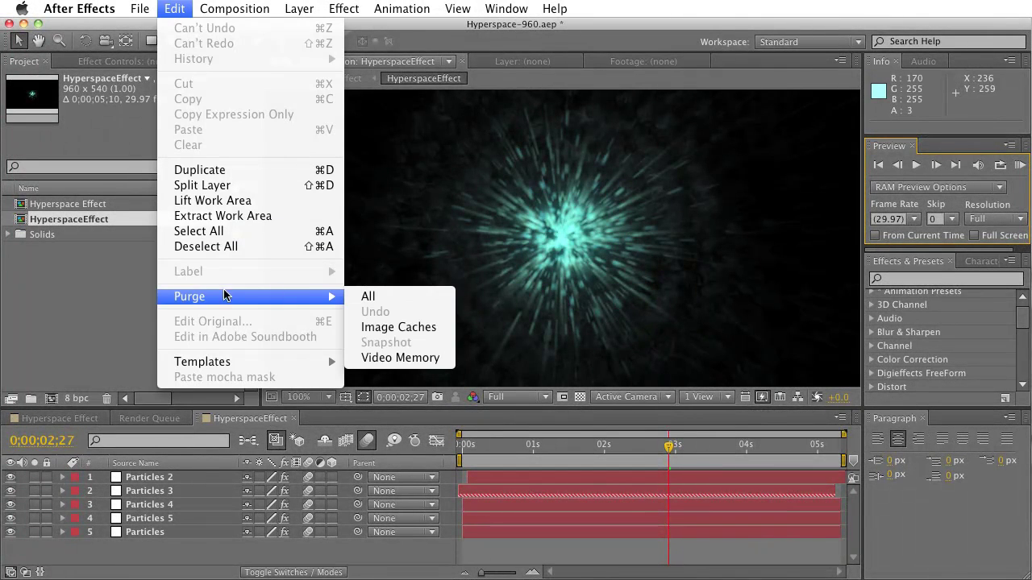
left_click(395, 305)
left_click(1020, 165)
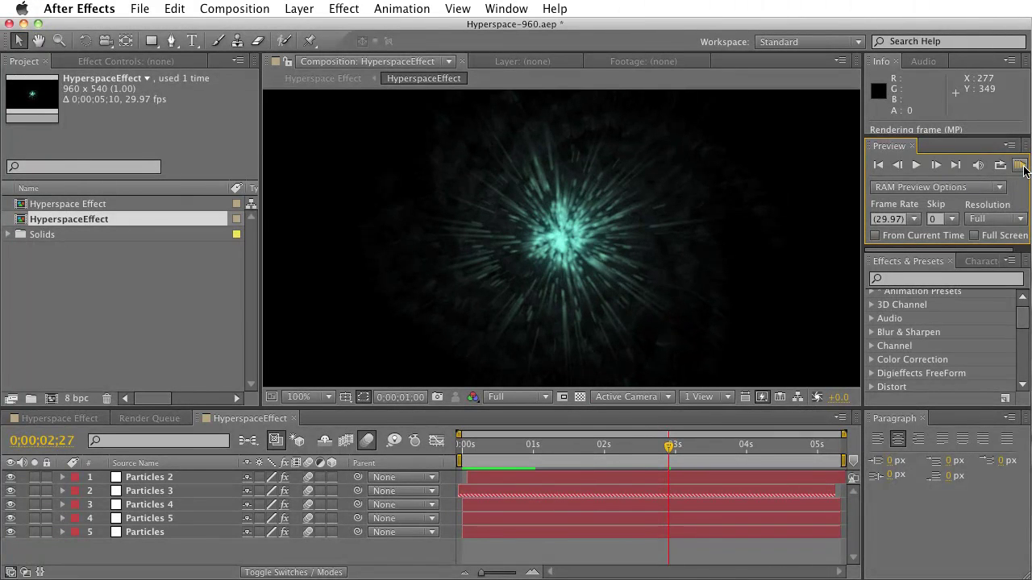
left_click(1022, 169)
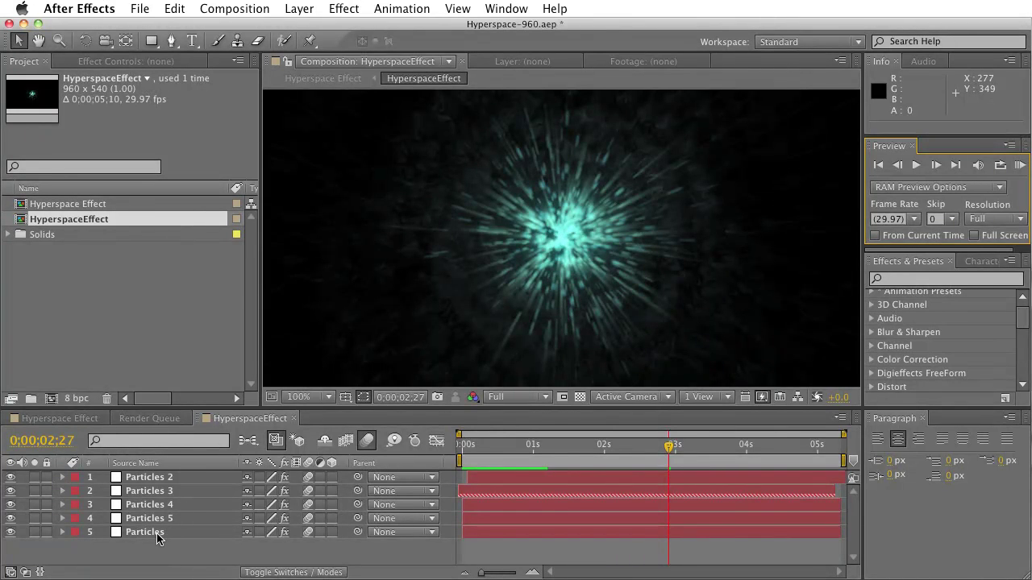
Step: Try shifting all five particle layers slightly later in the timeline and undo the move
left_click_drag(159, 541, 146, 475)
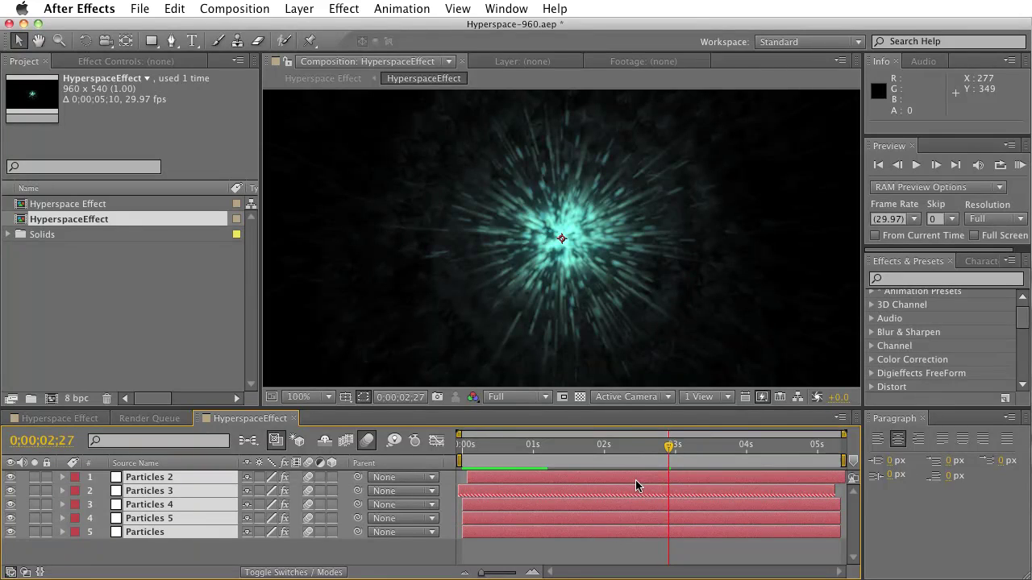
mouse_move(638, 483)
left_mouse_down()
mouse_move(606, 481)
mouse_move(648, 481)
left_mouse_up()
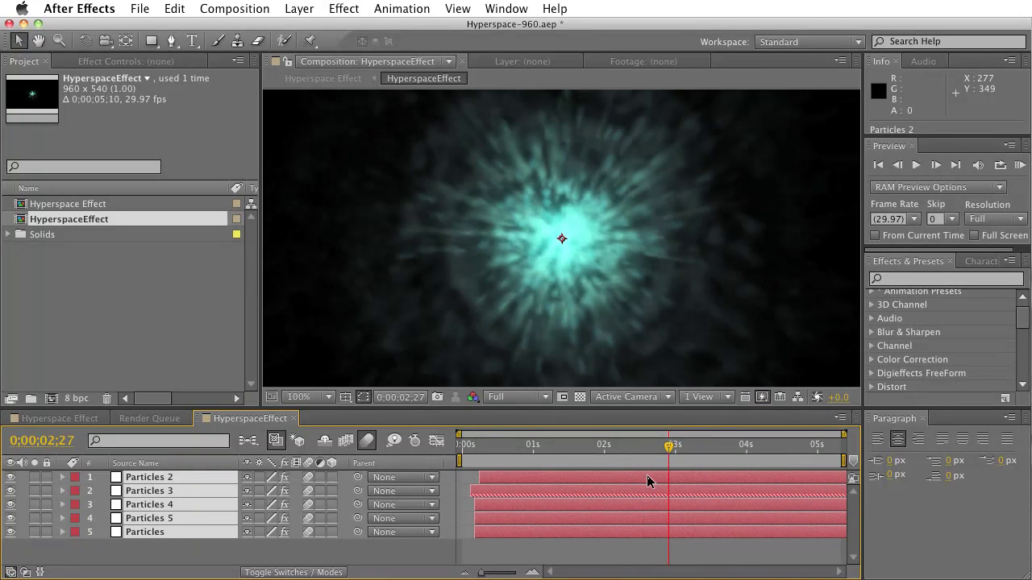
key("super+z")
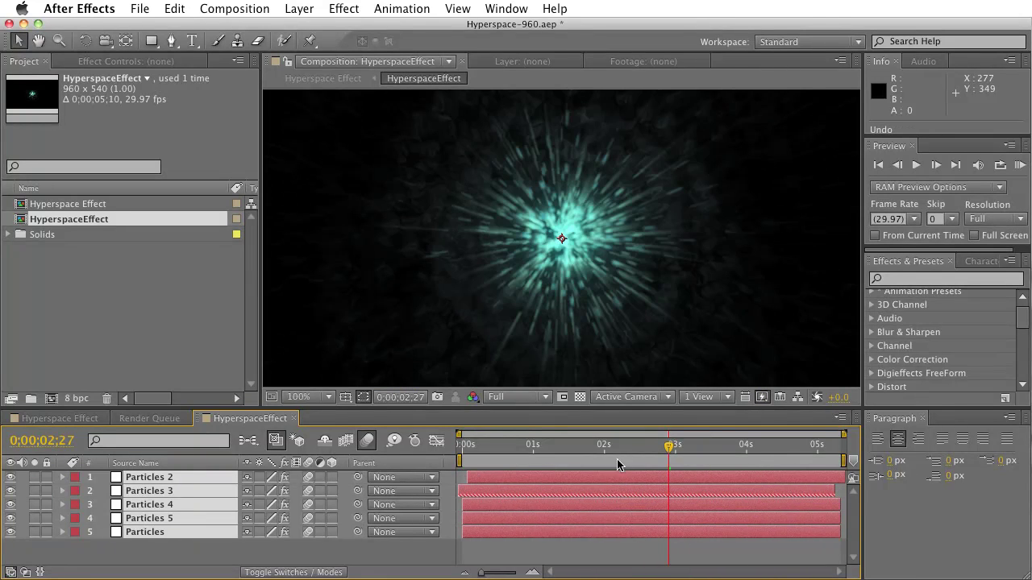
Step: Set the composition viewer's resolution to Half and select only the Particles layer
left_click(518, 396)
left_click(530, 453)
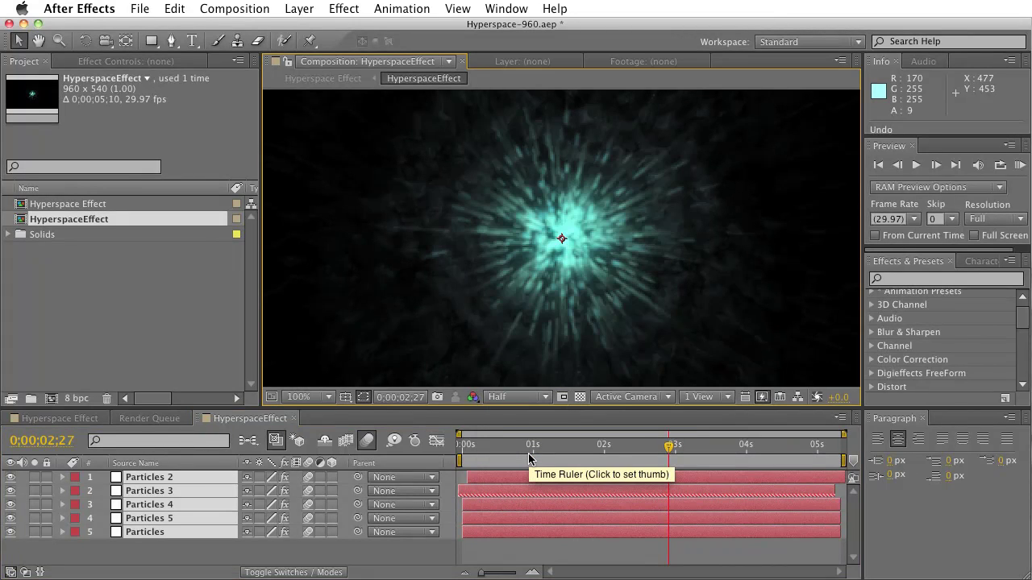
left_click(154, 534)
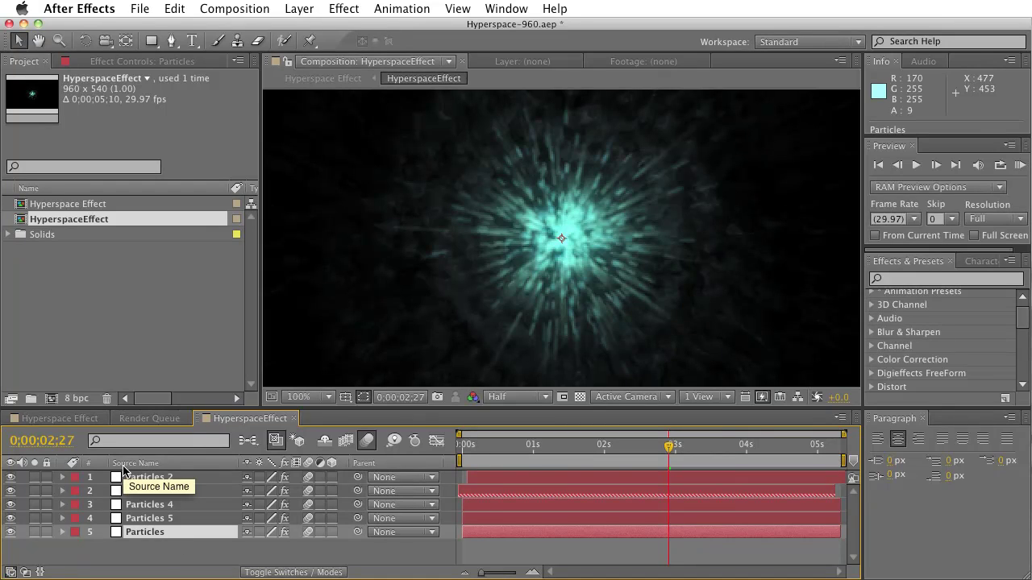
Step: Examine the Render Queue in an enlarged timeline area and return to the HyperspaceEffect timeline
left_click(173, 419)
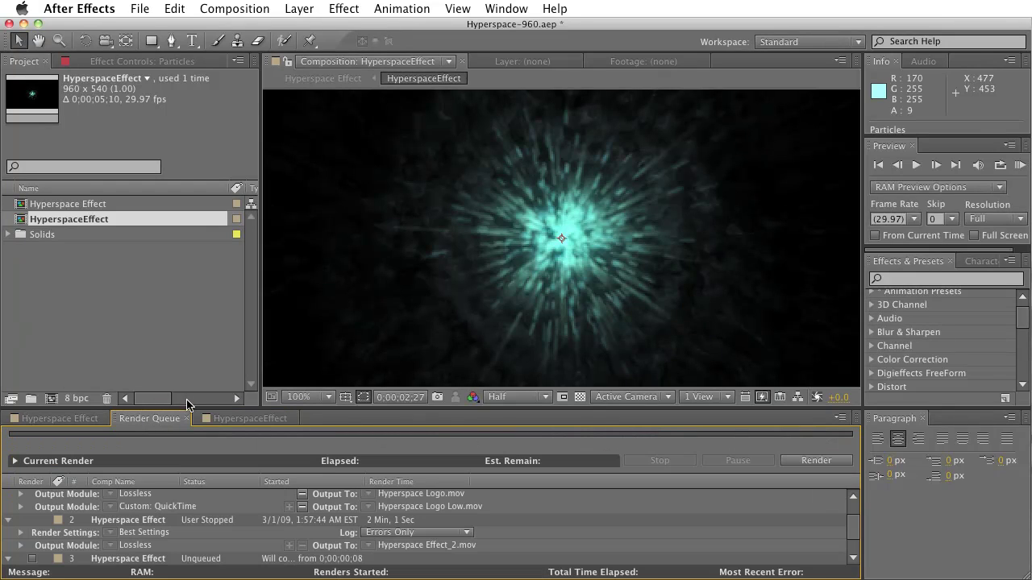
left_click_drag(187, 406, 179, 320)
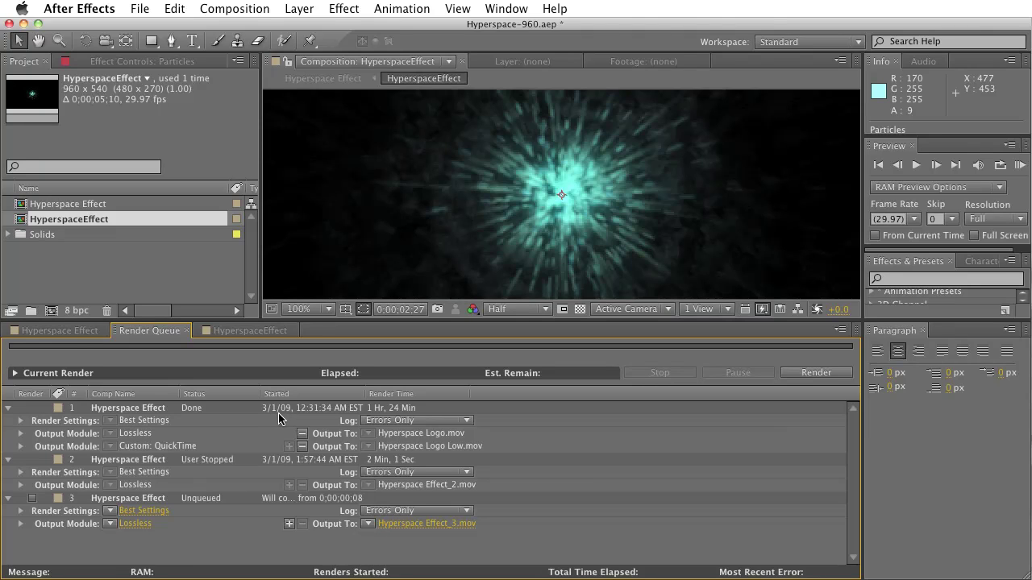
left_click(228, 331)
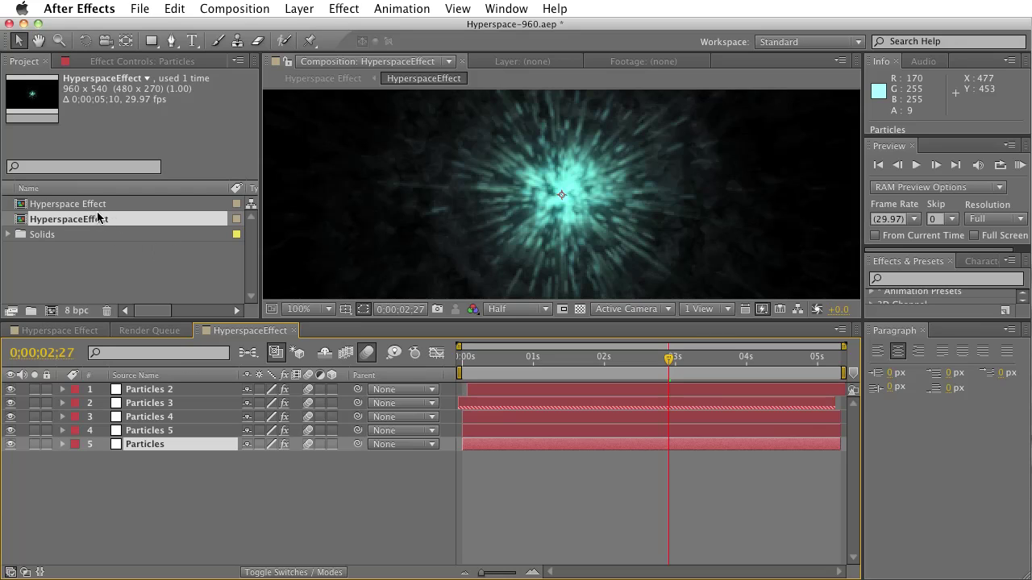
Step: Expand the project's Solids folder and look through the solids, nulls and particle items it contains
left_click(7, 239)
left_click(7, 239)
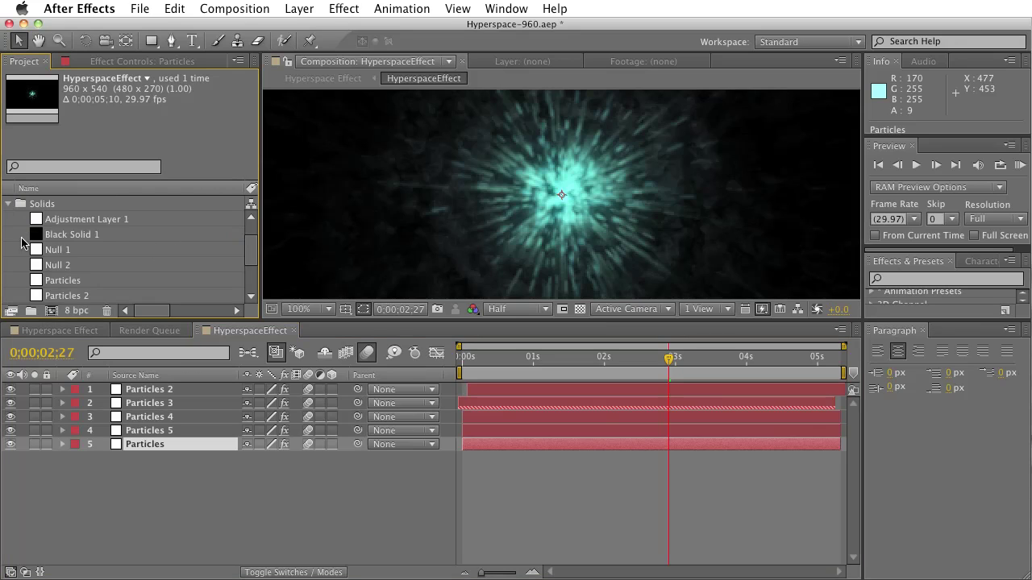
scroll(95, 282, "down", 5)
scroll(93, 280, "up", 4)
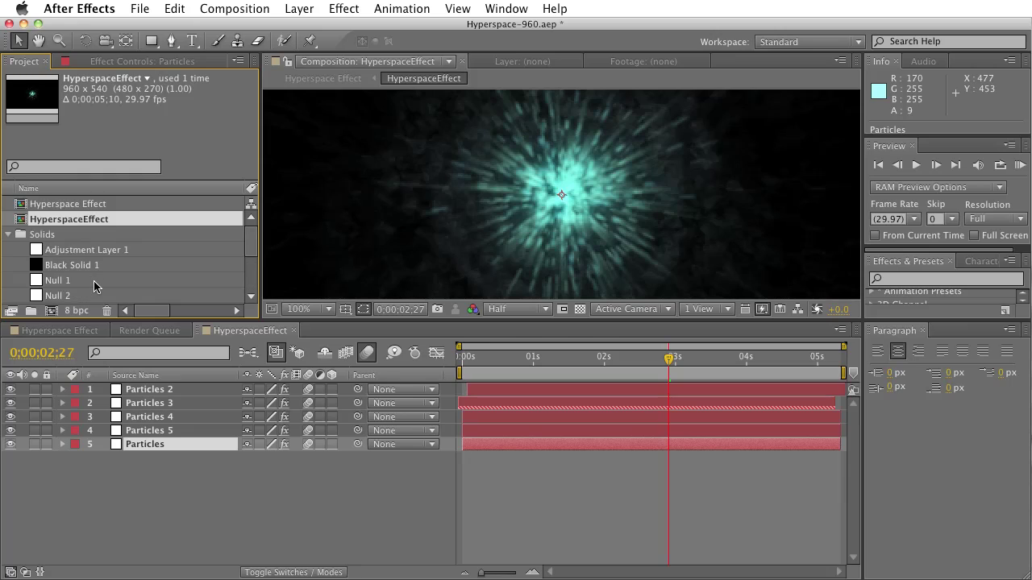
scroll(94, 281, "down", 1)
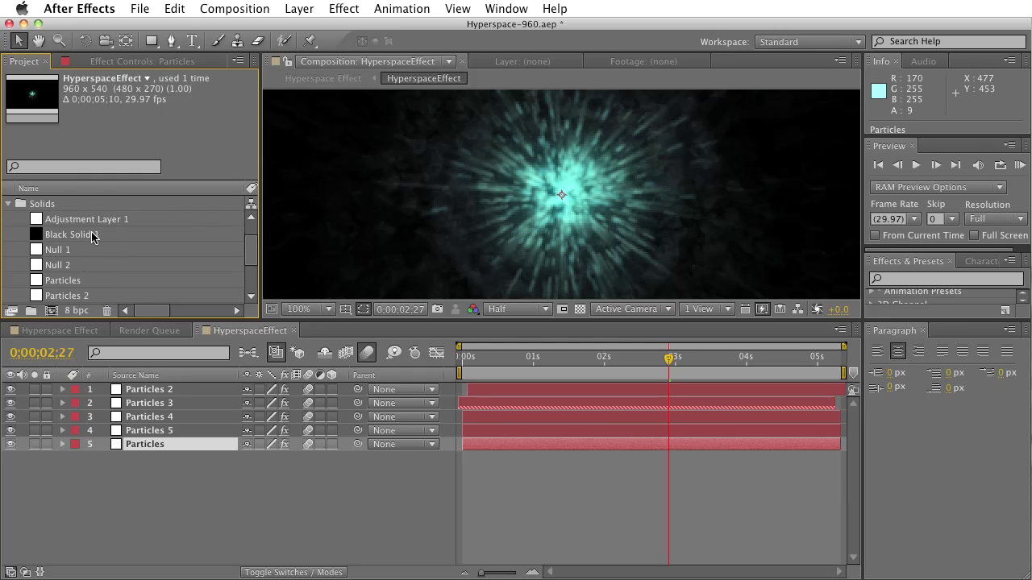
scroll(104, 258, "down", 5)
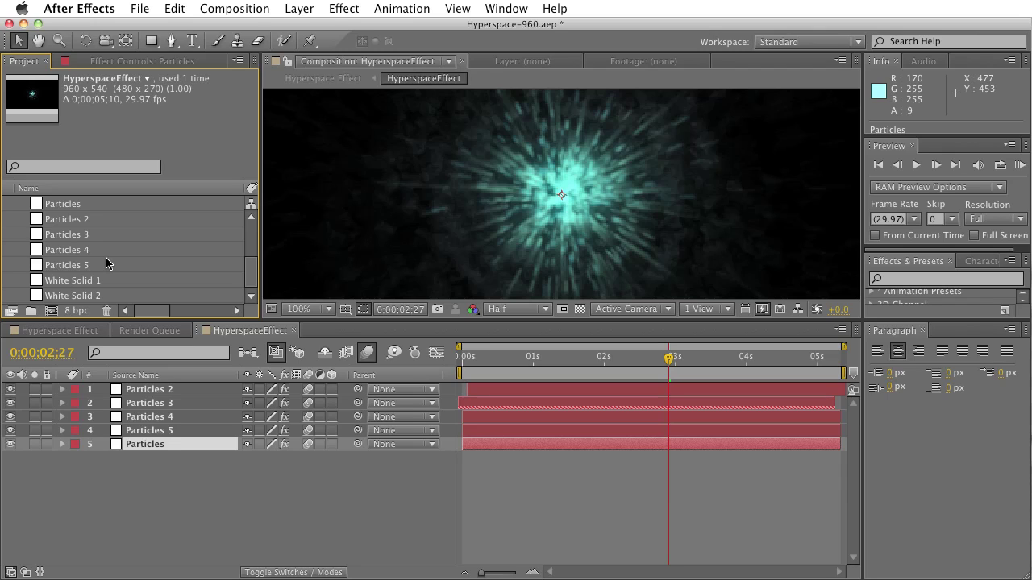
left_click(303, 10)
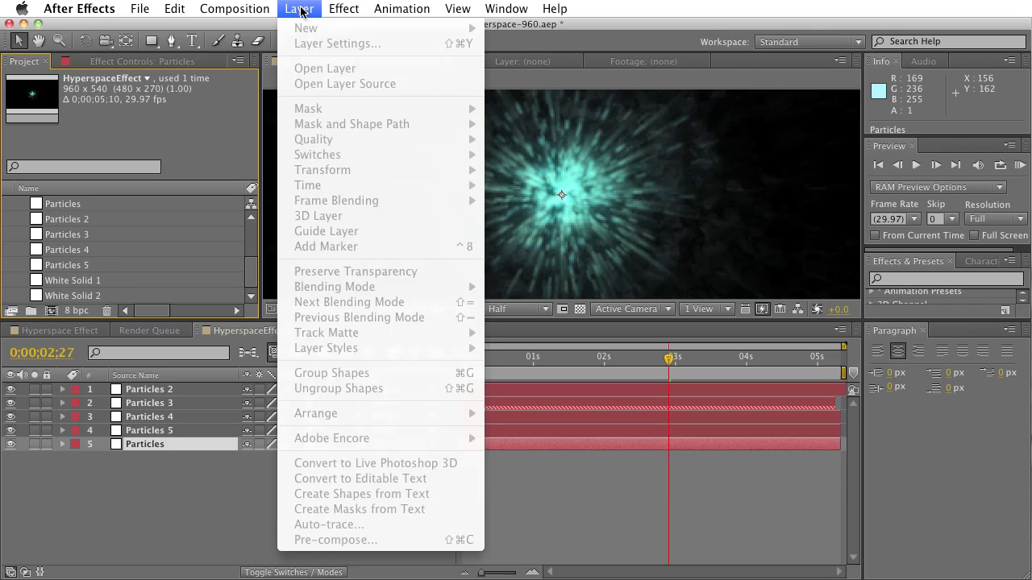
left_click(606, 168)
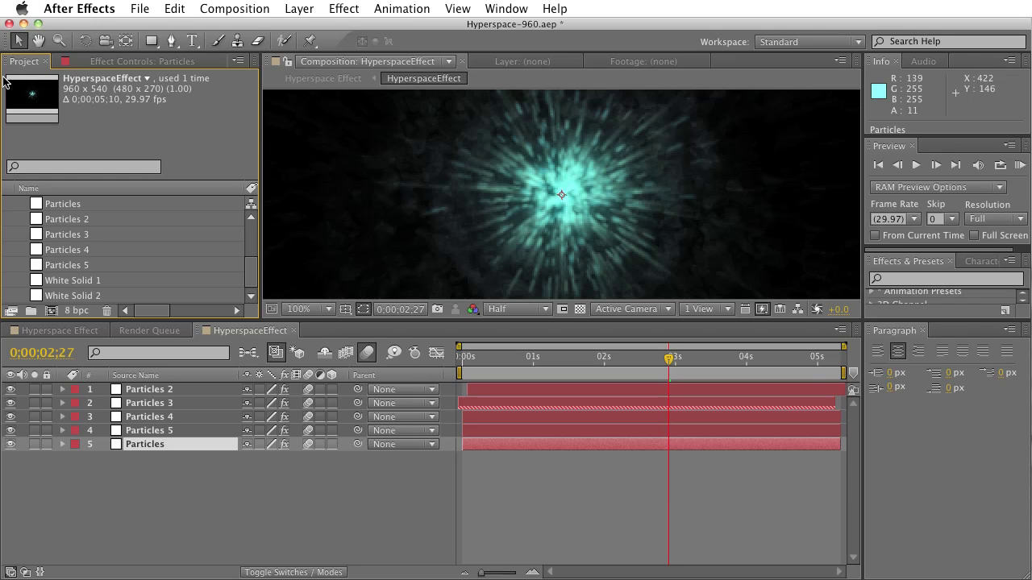
Step: Explore the composition image with the Hand tool at different magnifications and return it to 100% with the burst in view
left_click(37, 41)
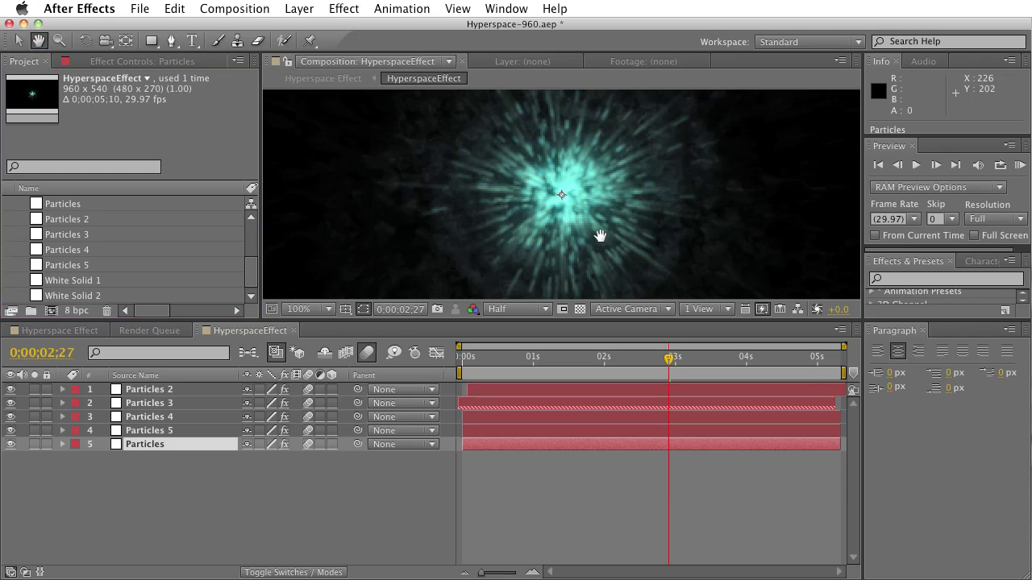
left_click_drag(599, 233, 593, 179)
scroll(524, 210, "down", 9)
scroll(564, 201, "up", 5)
scroll(592, 179, "up", 5)
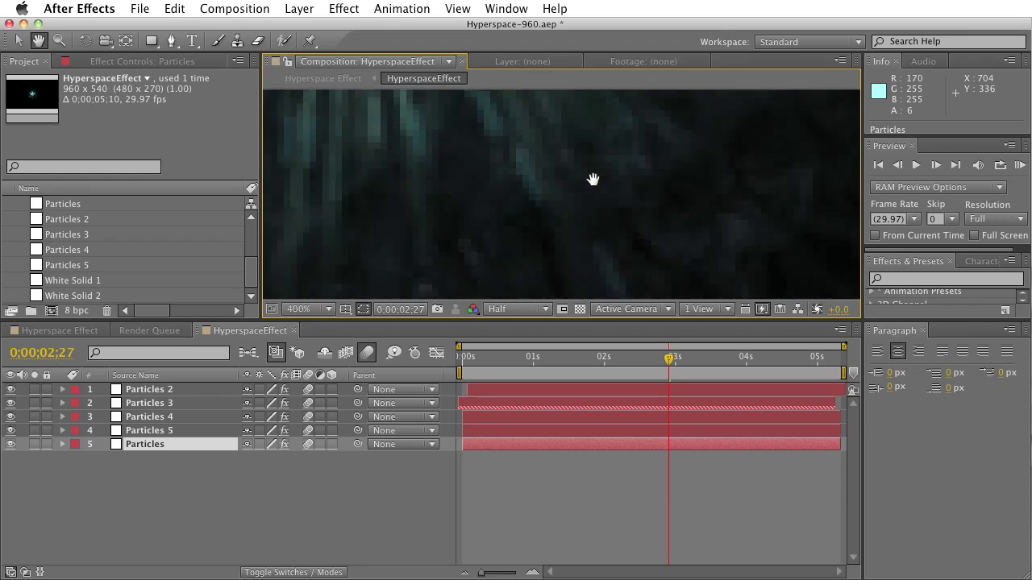
scroll(592, 179, "down", 2)
left_click_drag(561, 102, 623, 199)
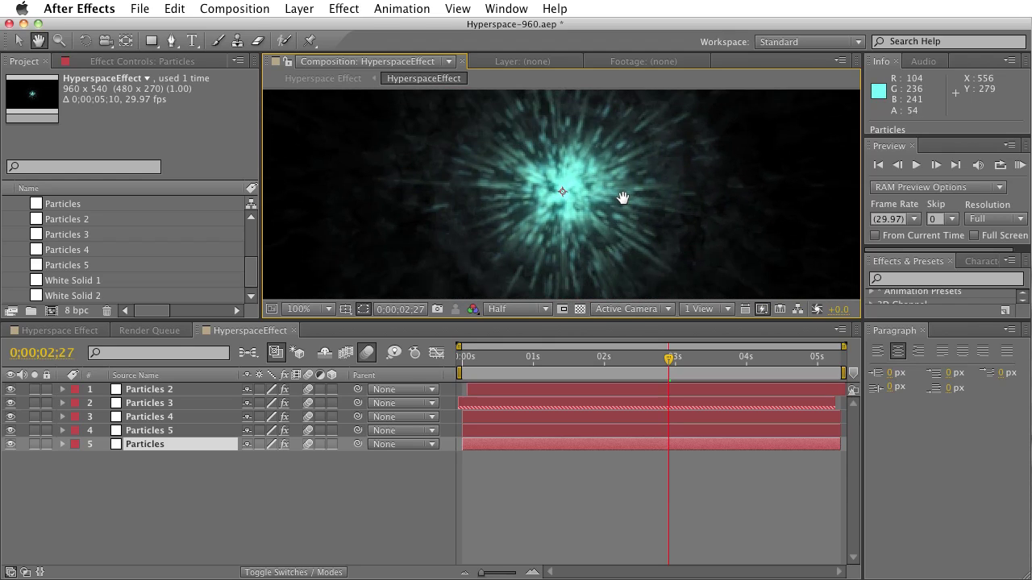
Step: Try moving the Particles layer around the composition with the Selection tool and undo the moves
key("v")
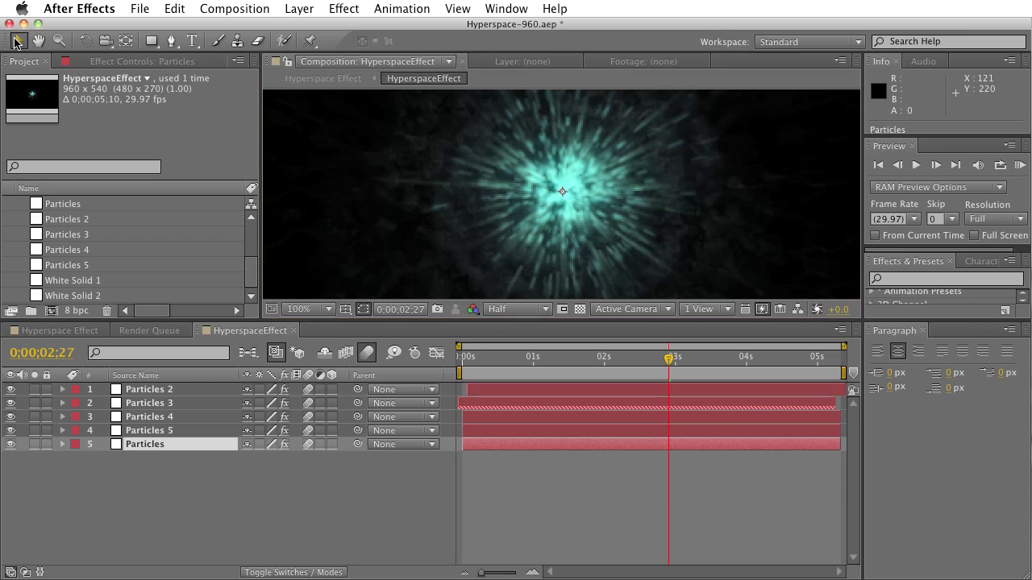
left_click_drag(487, 199, 697, 235)
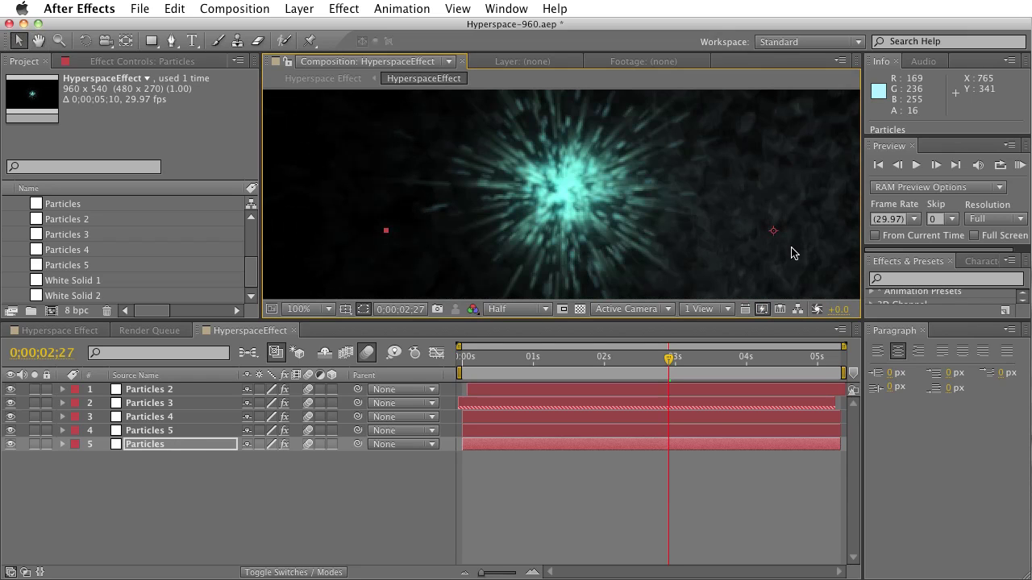
left_click_drag(794, 253, 811, 249)
key("super+z")
key("super+z")
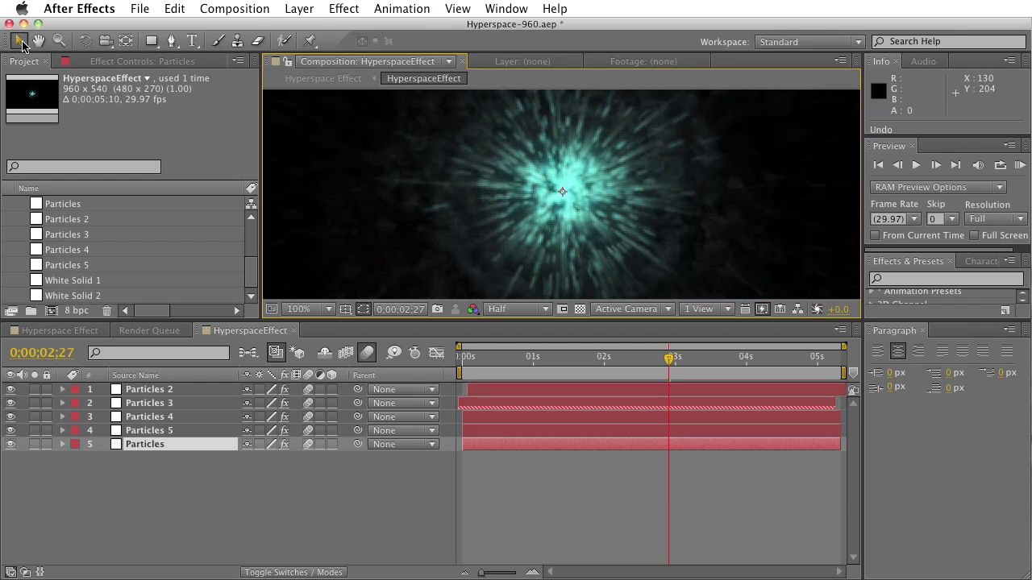
Step: Pan the composition image with the Hand tool and view it at different magnifications, ending at 50%
left_click(38, 40)
left_click_drag(520, 202, 530, 223)
scroll(497, 204, "up", 6)
scroll(497, 204, "down", 2)
scroll(541, 208, "down", 8)
scroll(546, 204, "up", 4)
scroll(546, 205, "down", 2)
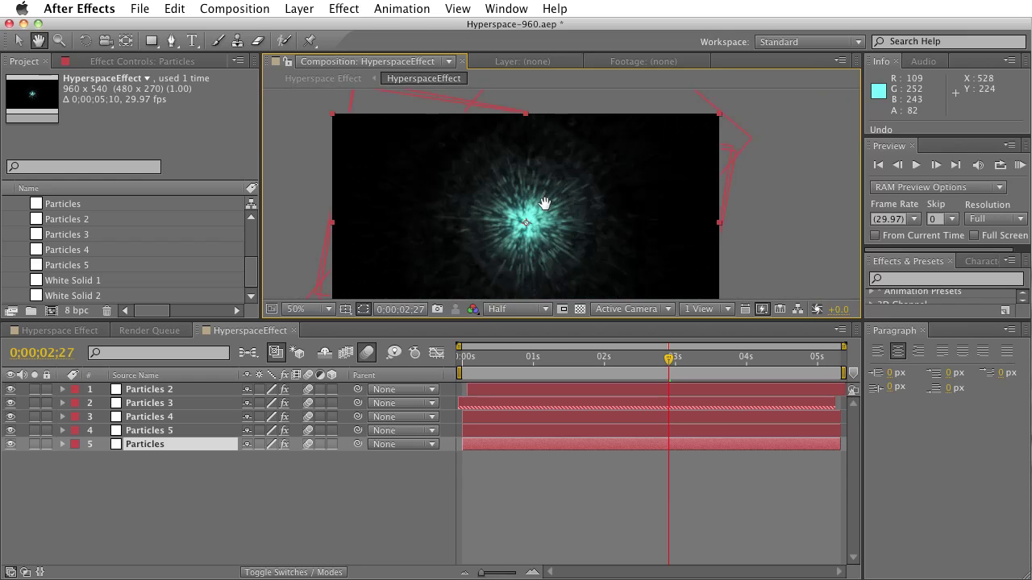
Step: Magnify the composition to 3200% with the Zoom tool and zoom back out to 25%
left_click(60, 40)
left_click(606, 231)
left_click(605, 232)
left_click(605, 232)
left_click(607, 232)
left_click(607, 232)
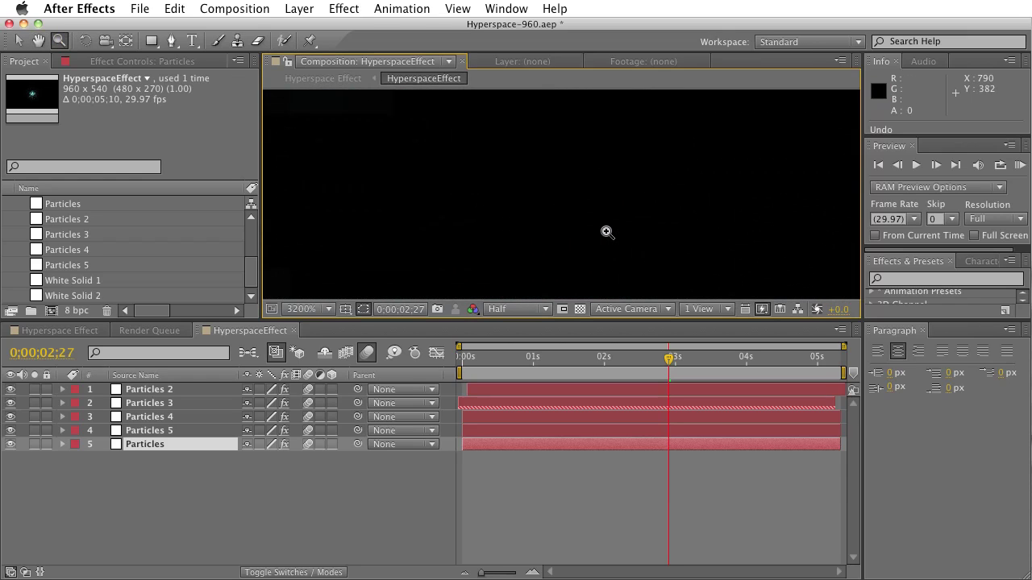
scroll(607, 232, "down", 8)
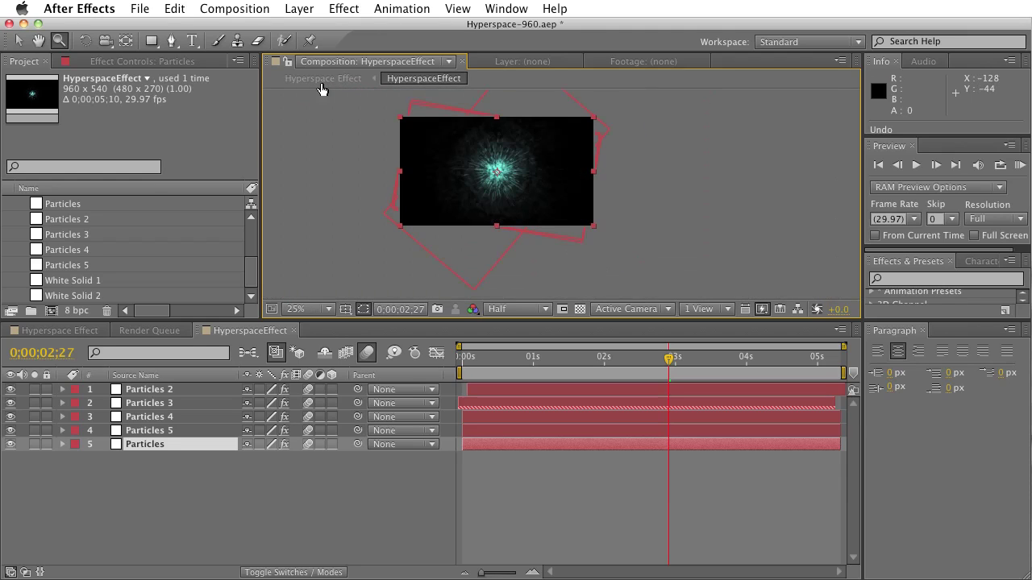
Step: Try the camera and Pan Behind tools, and draw a rectangular mask around the burst on the Particles layer
left_click(104, 42)
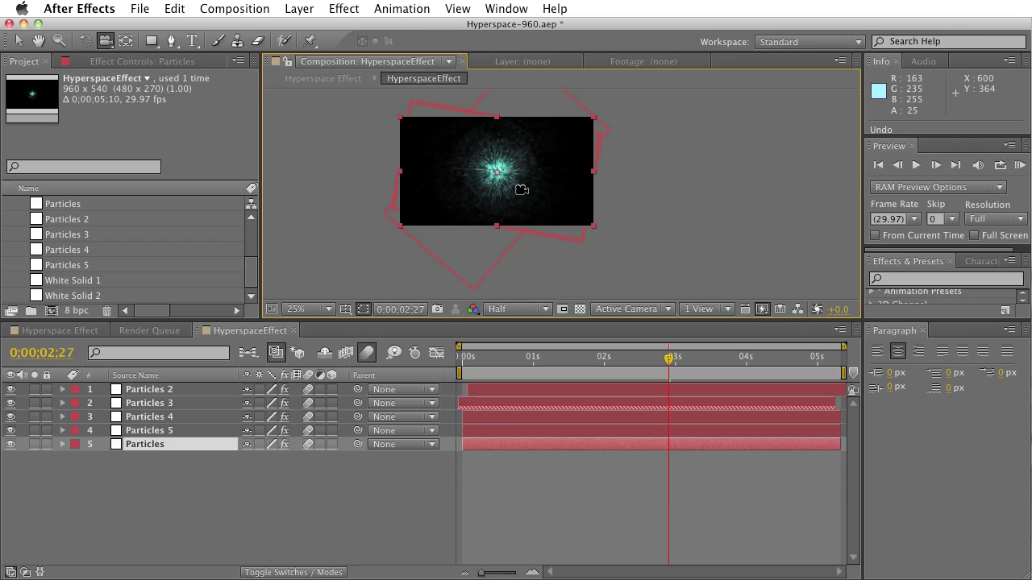
left_click(125, 42)
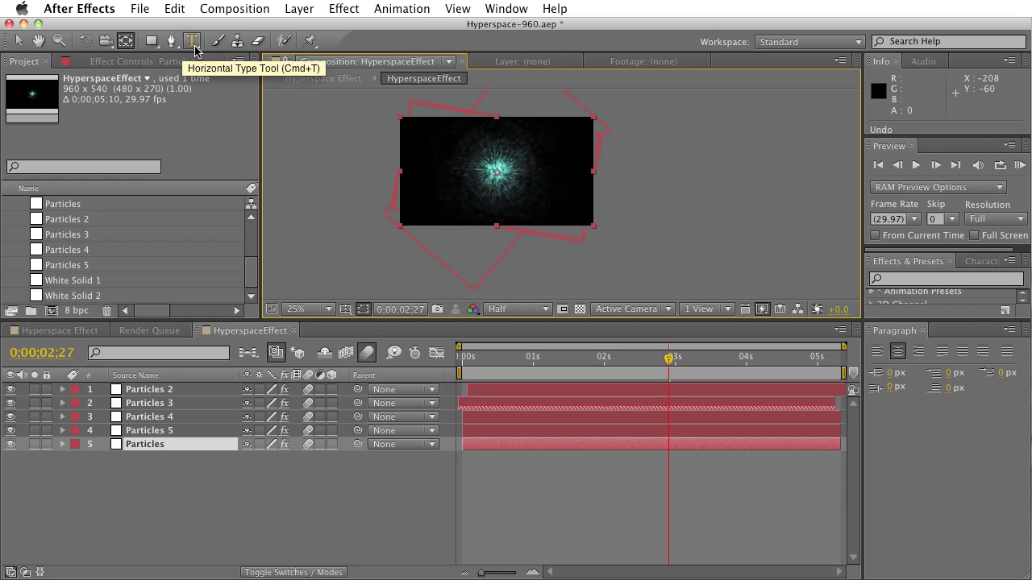
left_click(151, 40)
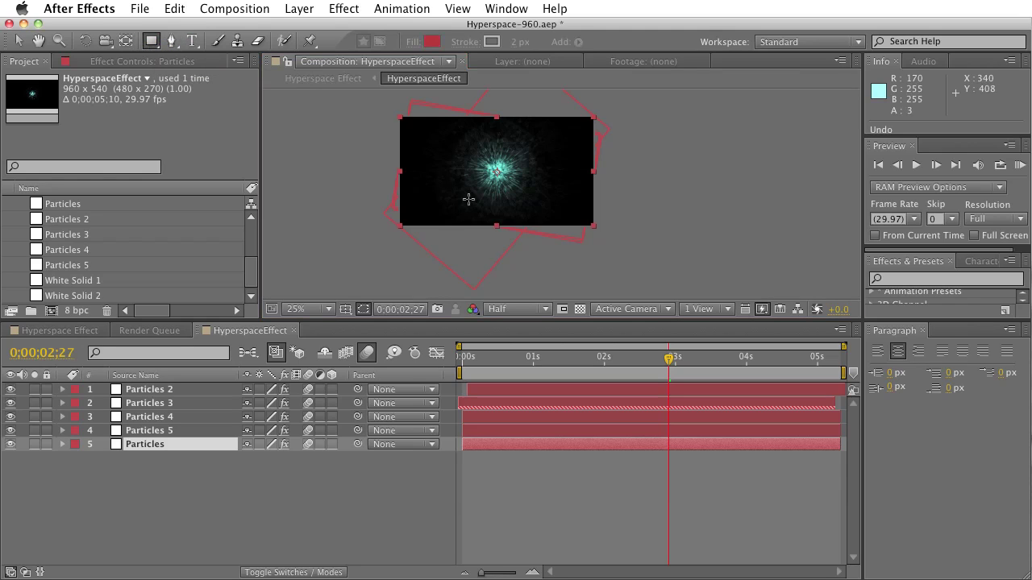
left_click_drag(454, 145, 562, 209)
key("super+z")
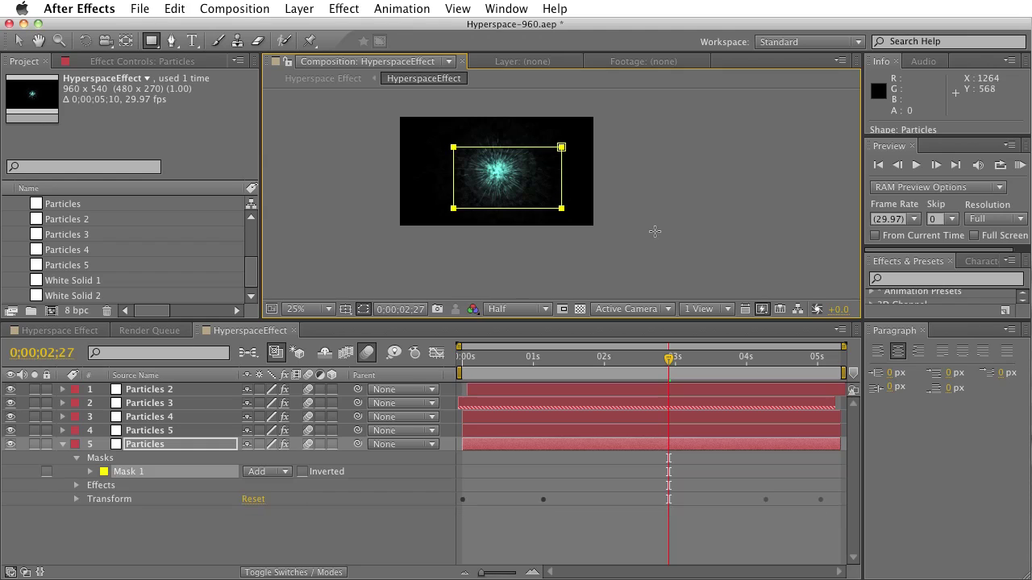
Step: Draw a closed, curved freeform mask over the burst on the Particles layer with the Pen tool
key("g")
left_click_drag(428, 173, 503, 135)
left_click_drag(522, 168, 524, 212)
left_click_drag(515, 223, 472, 226)
left_click(440, 210)
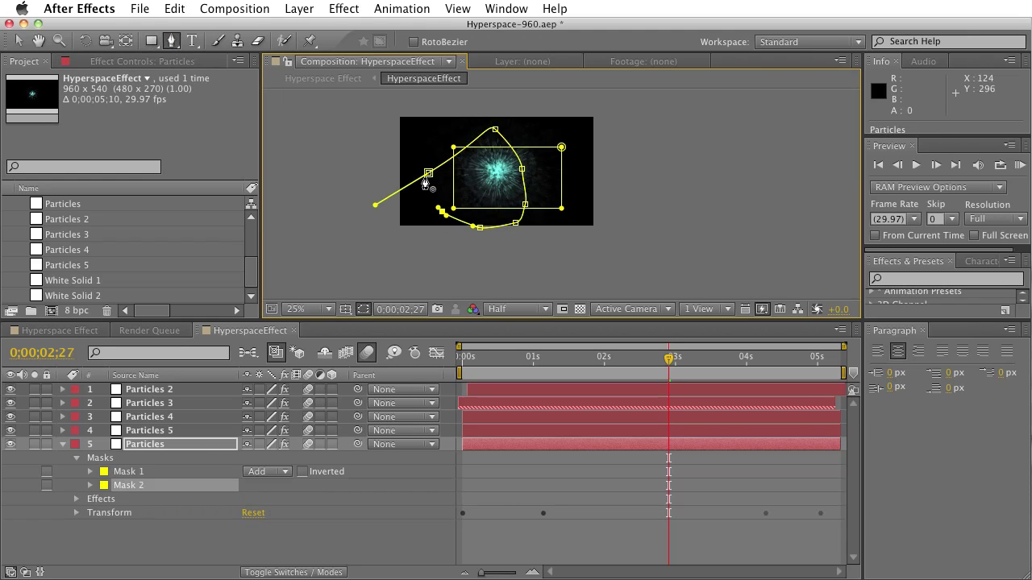
left_click(428, 173)
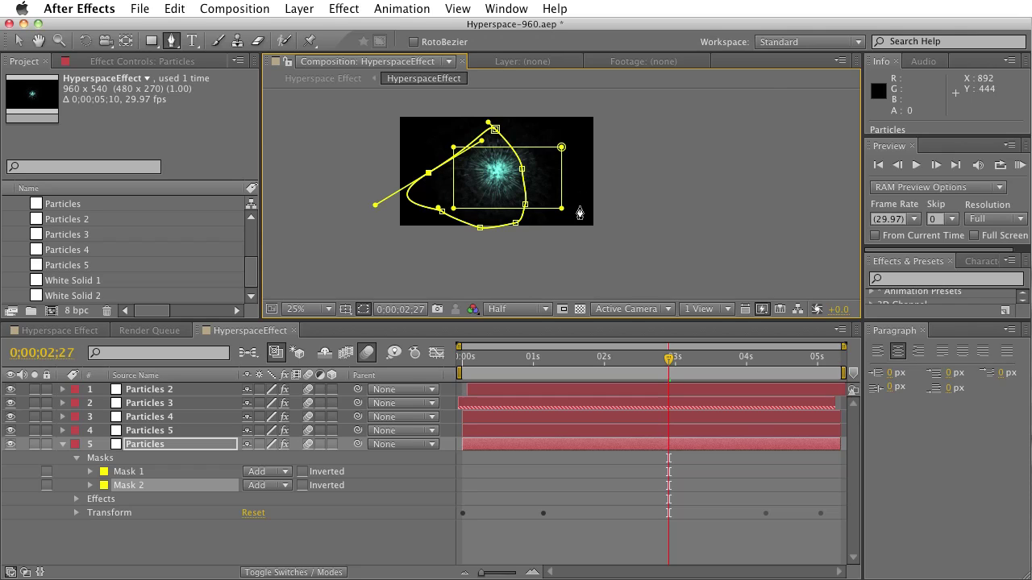
Step: Add a horizontal text layer reading "Hello first tutorial" near the upper edge of the composition image
left_click(191, 41)
left_click(417, 129)
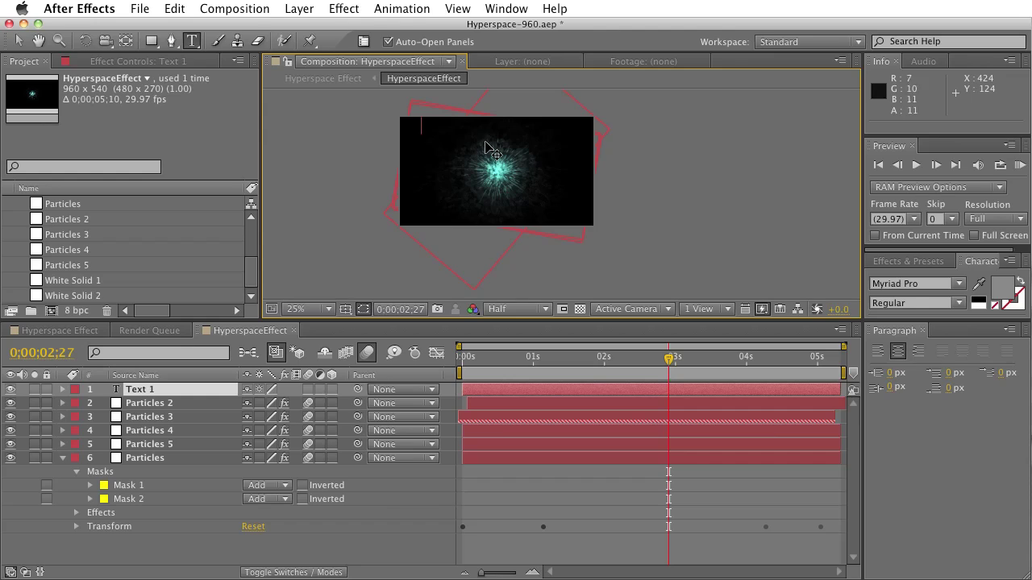
type("Geek")
key("BackSpace")
key("BackSpace")
key("BackSpace")
key("BackSpace")
type("Hello")
type(" first tut")
key("BackSpace")
type("orial")
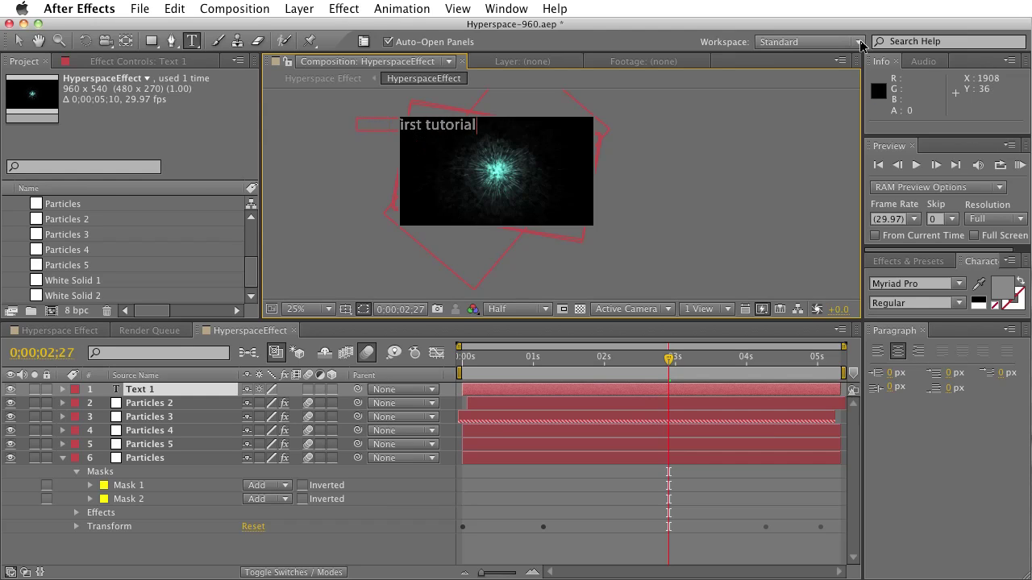
key("KP_Enter")
key("v")
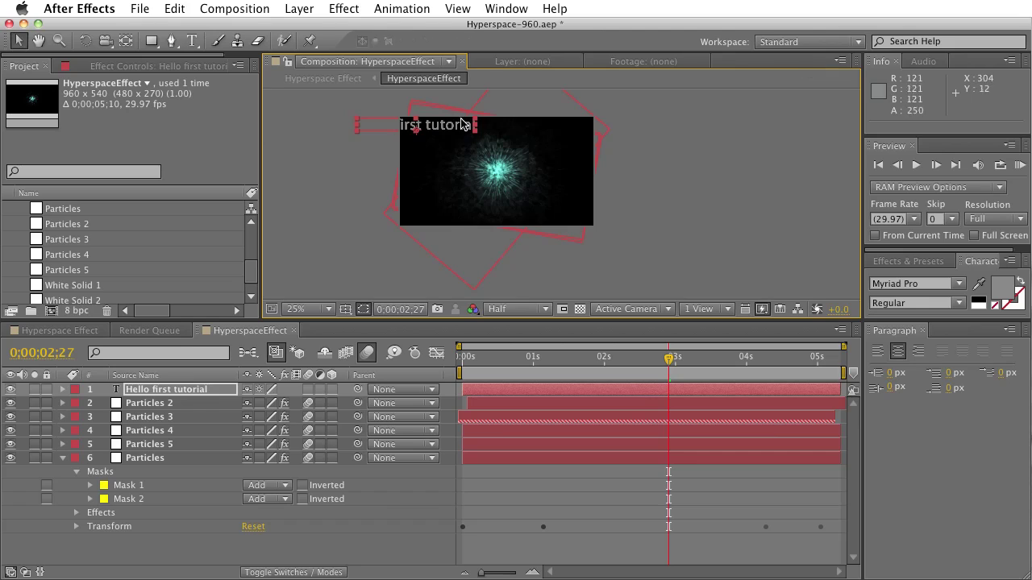
Step: Enlarge the text layer, move it over the burst and delete it
left_click_drag(444, 127, 585, 150)
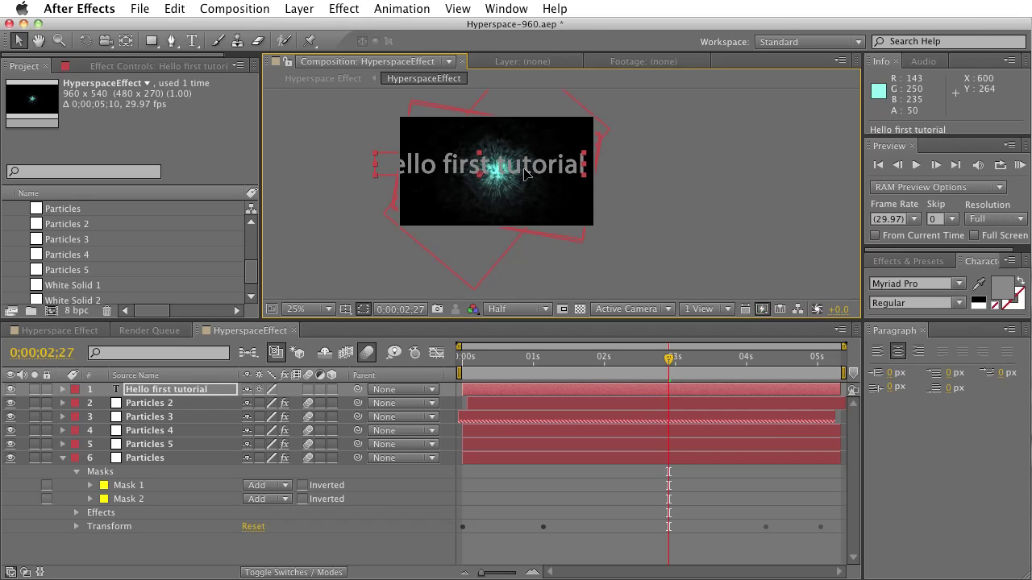
left_click_drag(534, 171, 498, 171)
key("Delete")
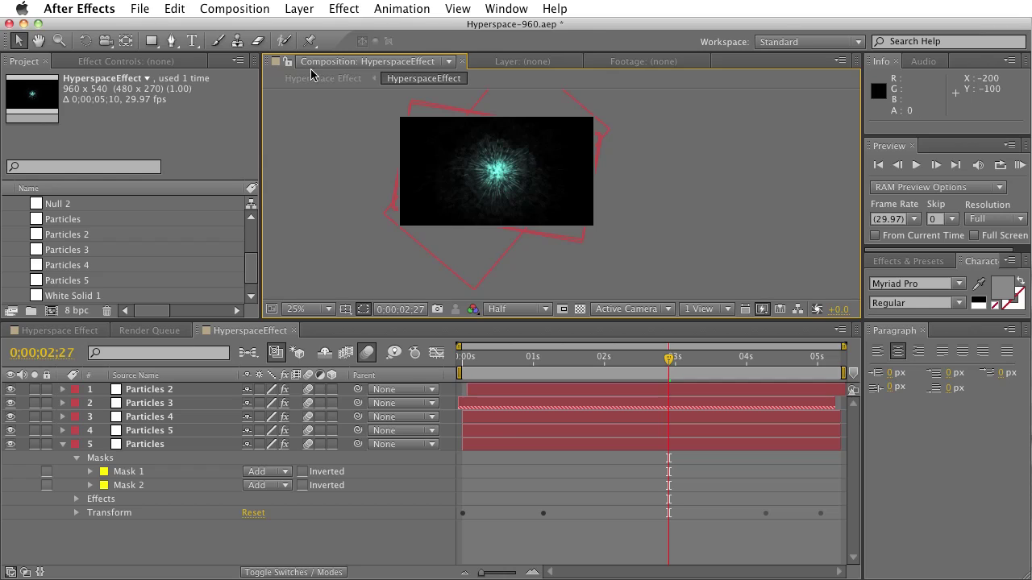
Step: Activate the Brush tool, select the Particles 2 layer and check the workspace choices, keeping Standard
left_click(217, 41)
left_click(441, 166)
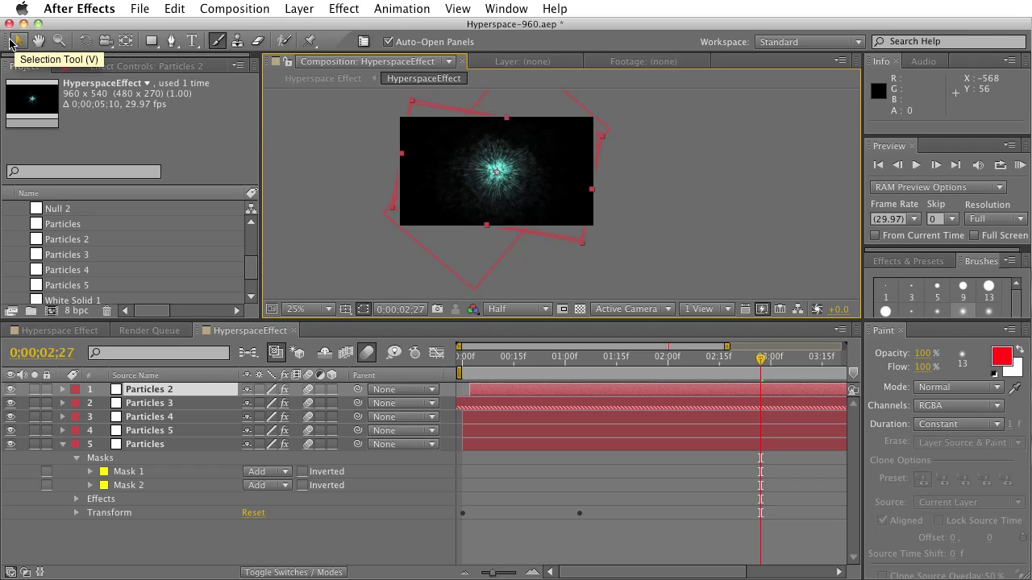
left_click(793, 43)
left_click(795, 148)
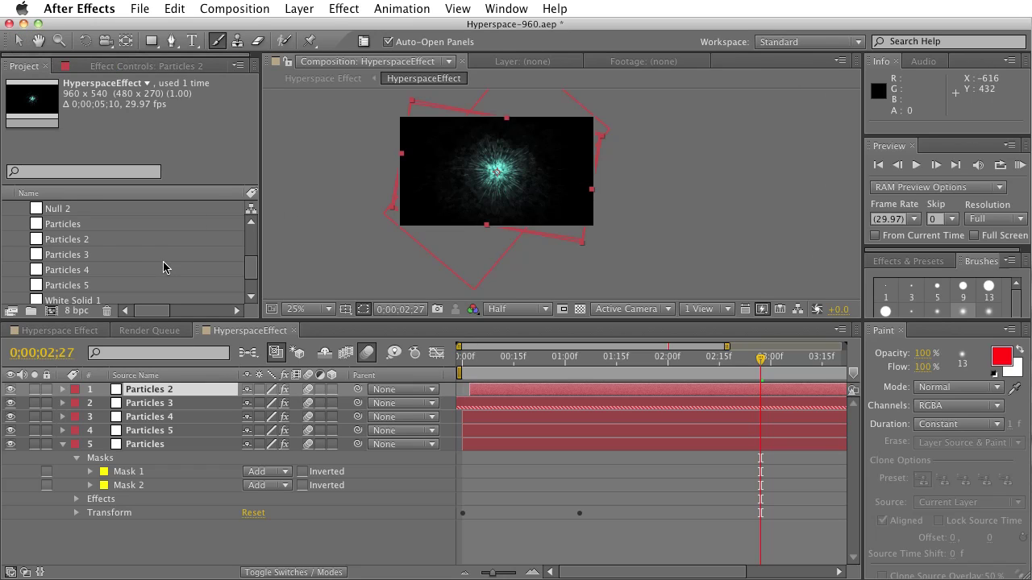
Step: Collapse the Solids folder in the project's item list
scroll(164, 268, "up", 3)
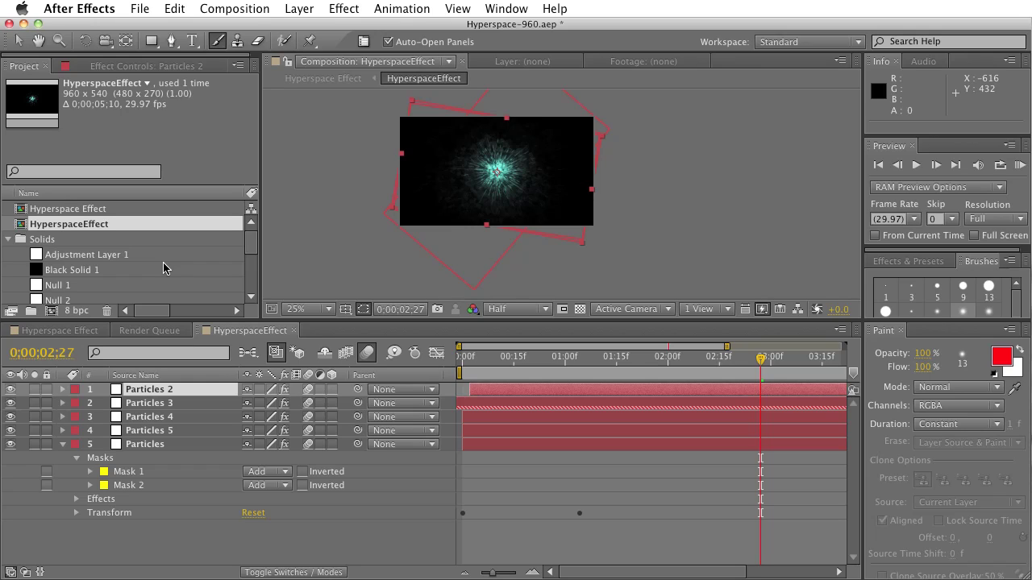
left_click(8, 240)
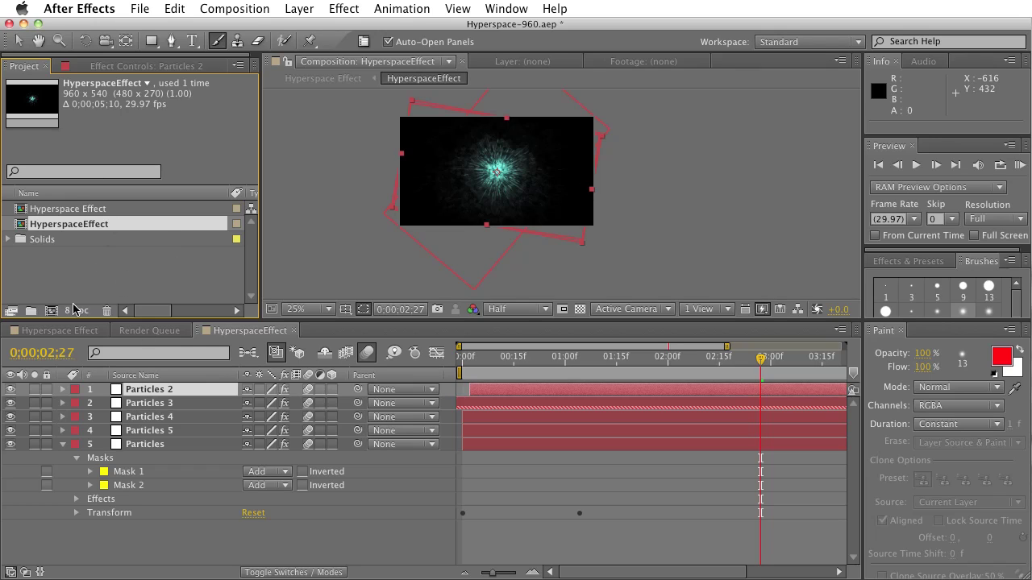
Step: Create an empty folder in the project and delete it
left_click(32, 311)
left_click(56, 290)
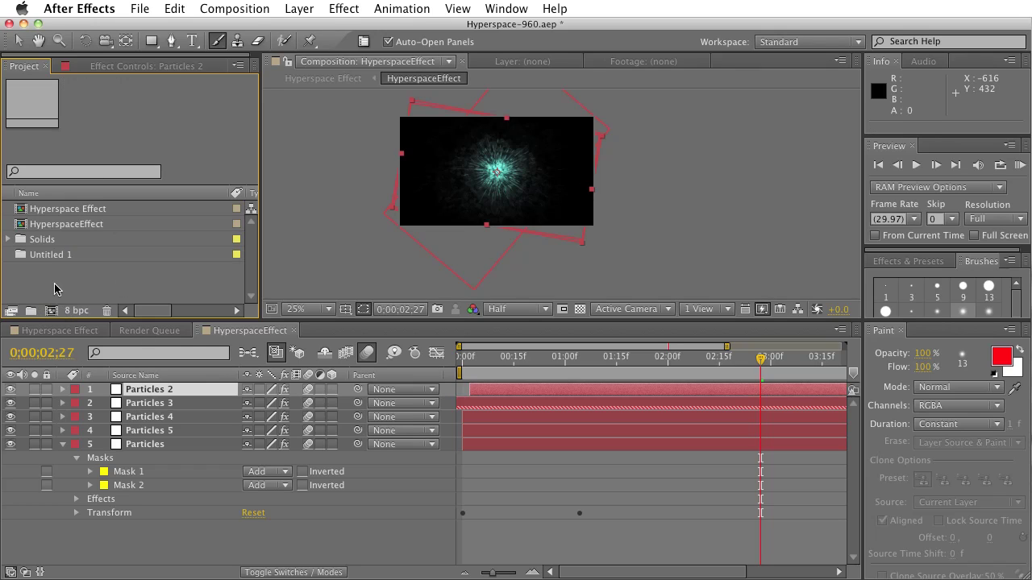
left_click(46, 257)
key("Delete")
Step: Open the Import File dialog from the project and cancel it without importing anything
double_click(101, 282)
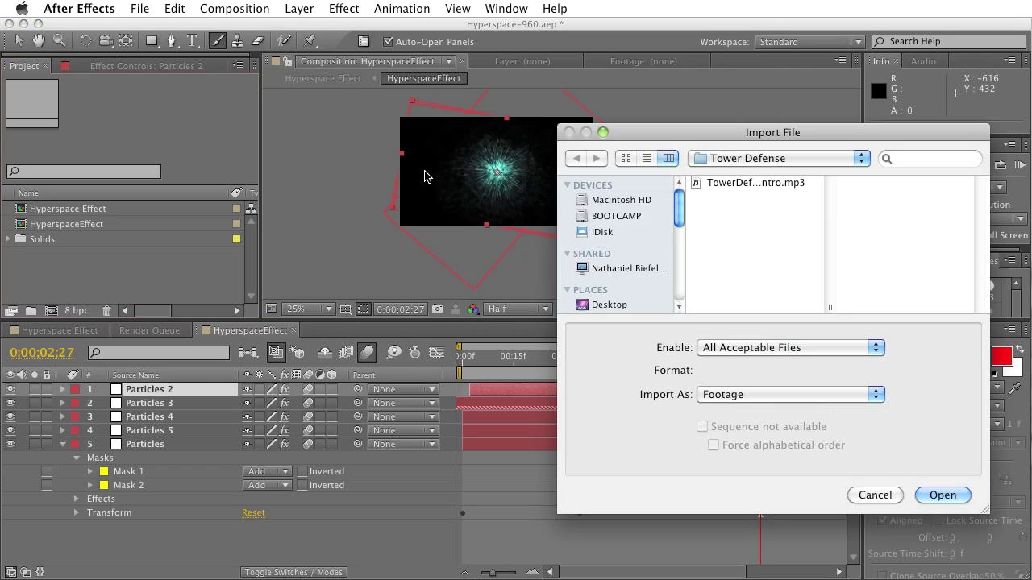
left_click(877, 496)
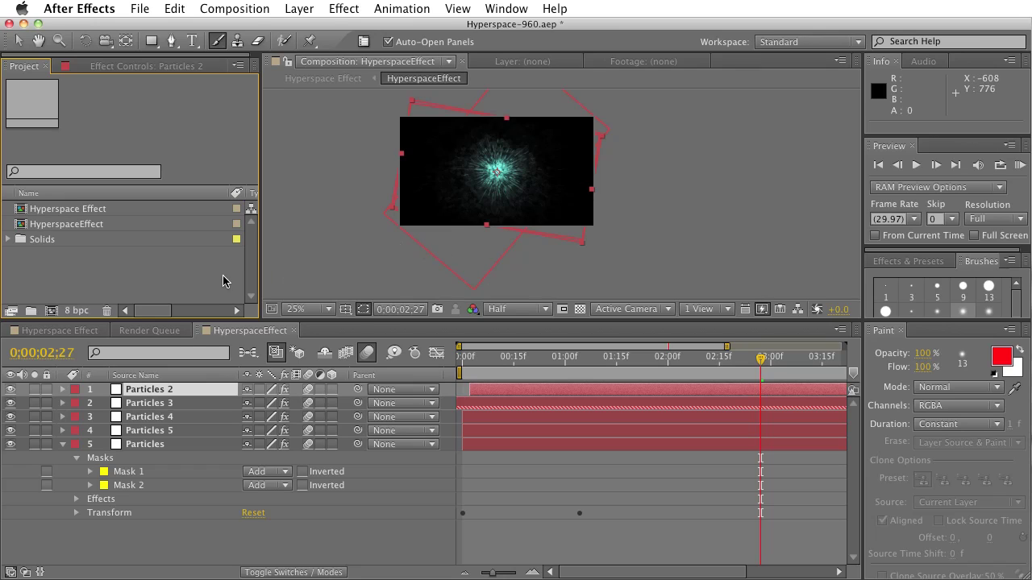
Step: Examine the effect settings of the Particles 2 layer: CC Particle World, CC Radial Blur, Hue/Saturation and Glow
left_click(122, 67)
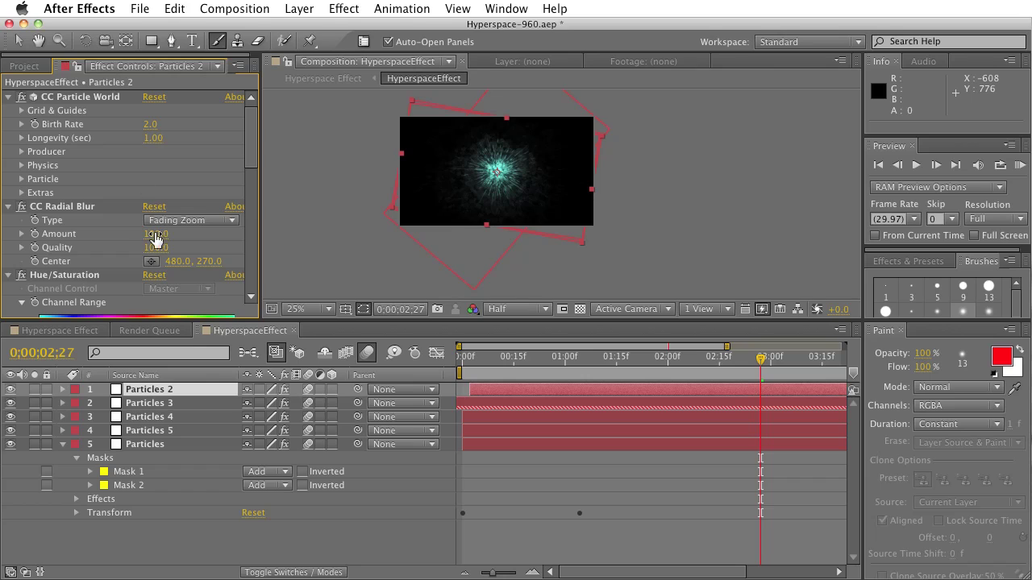
scroll(156, 240, "down", 5)
scroll(156, 240, "up", 5)
left_click(99, 102)
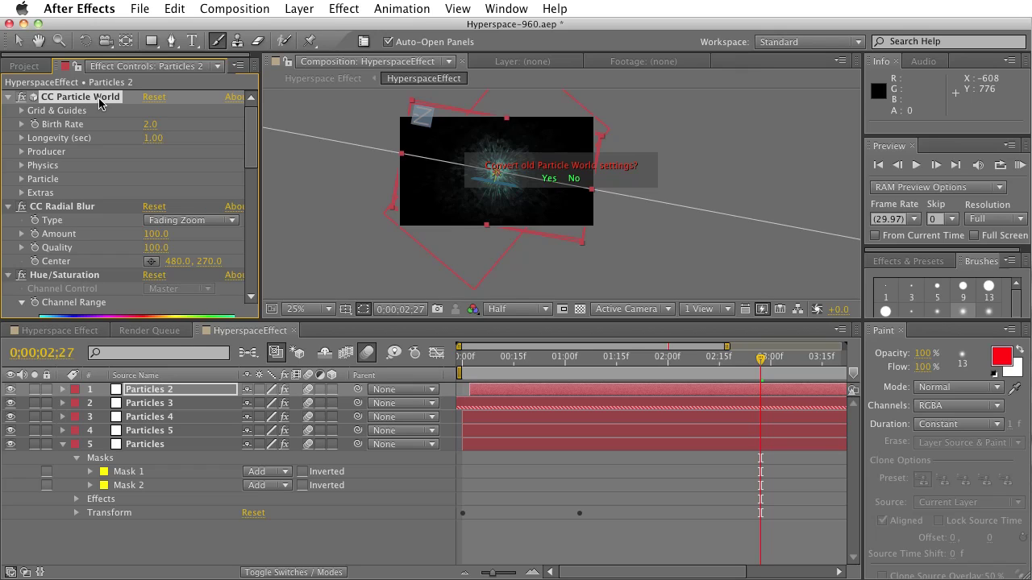
left_click(57, 208)
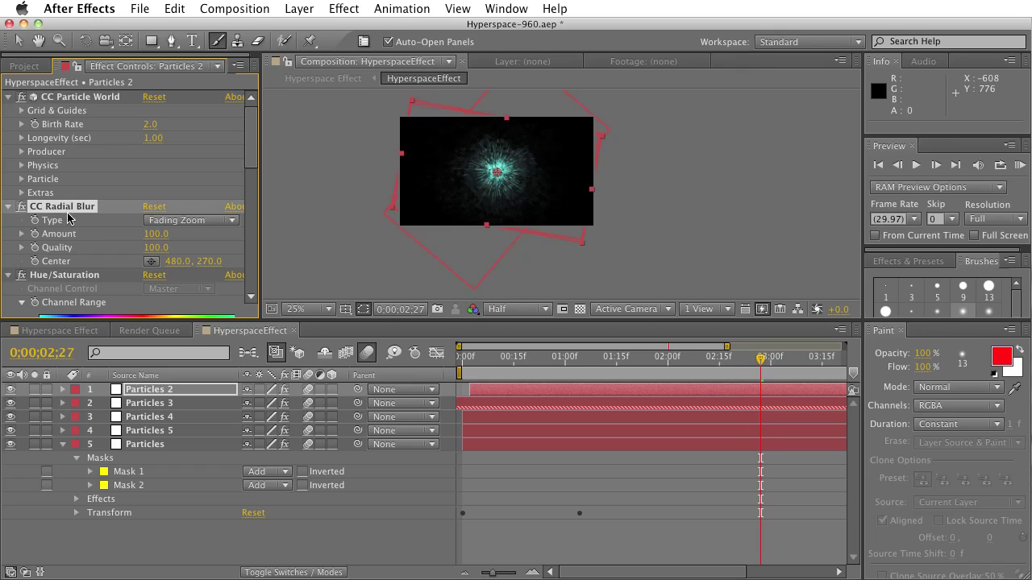
left_click(78, 276)
scroll(80, 274, "down", 10)
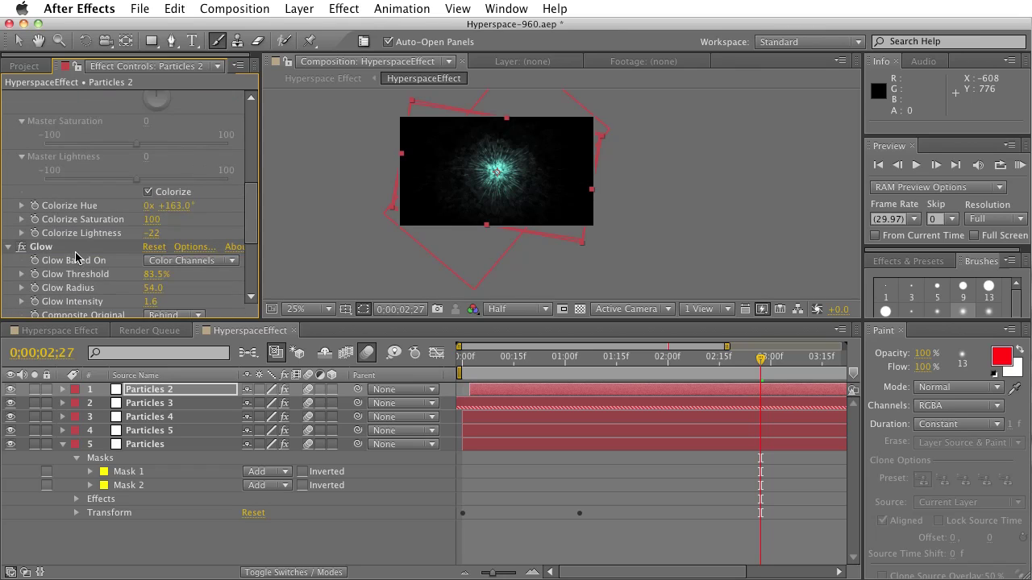
left_click(75, 252)
scroll(79, 266, "down", 5)
scroll(80, 270, "up", 1)
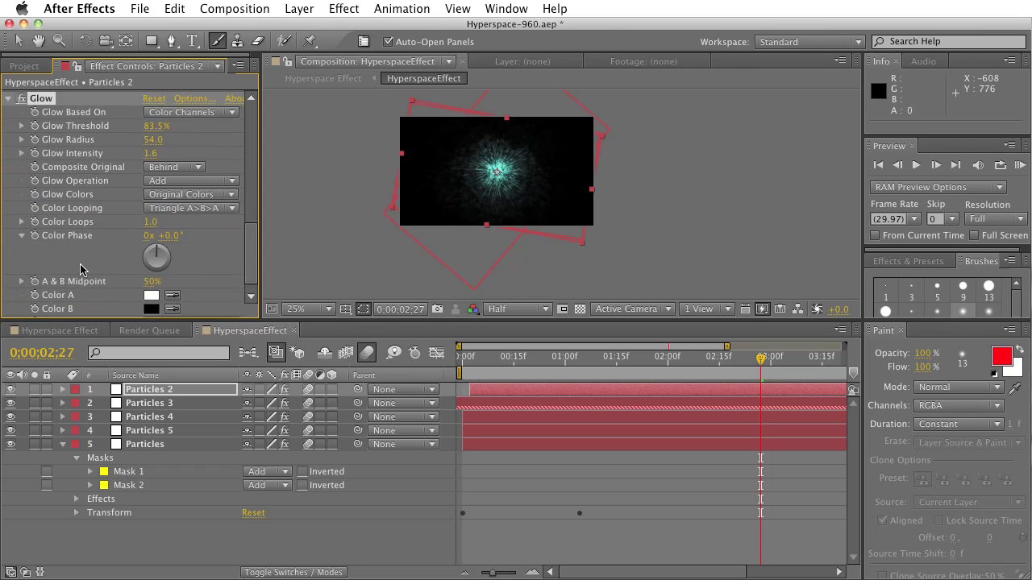
Step: Solo the Particles 2 layer to inspect its burst at 100% magnification, and turn solo off again
left_click(35, 389)
key("slash")
key("h")
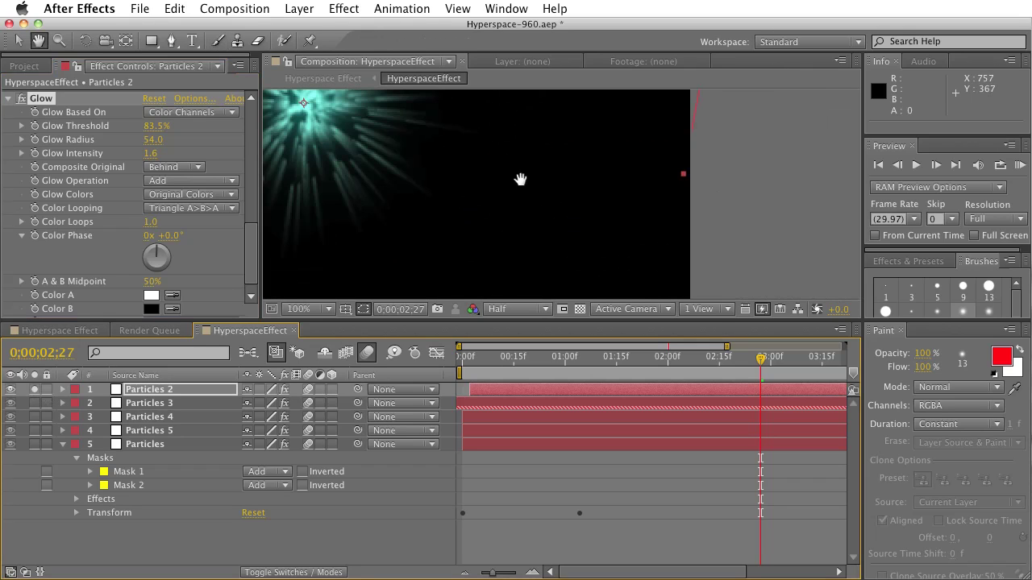
left_click_drag(521, 177, 652, 266)
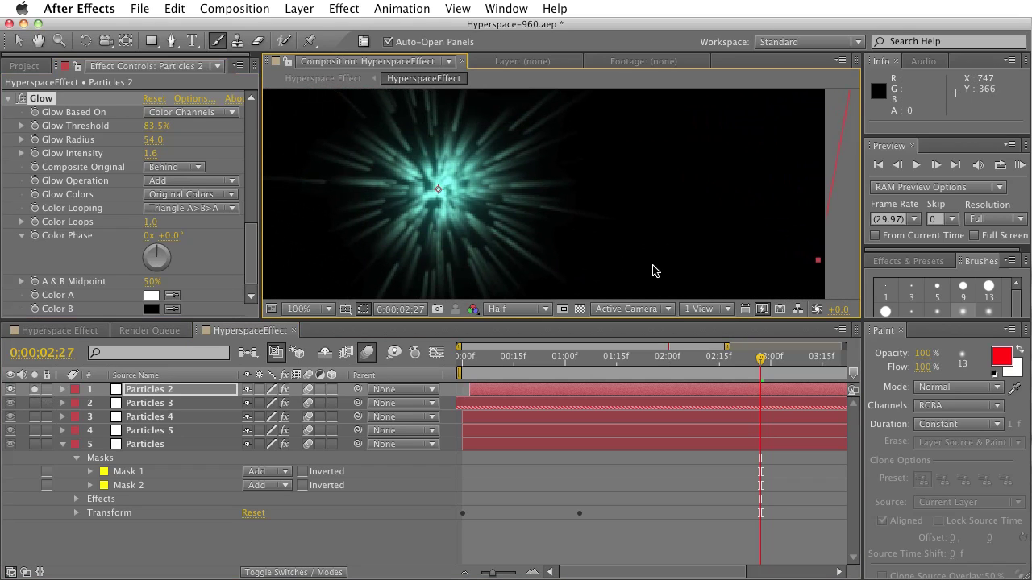
left_click(34, 389)
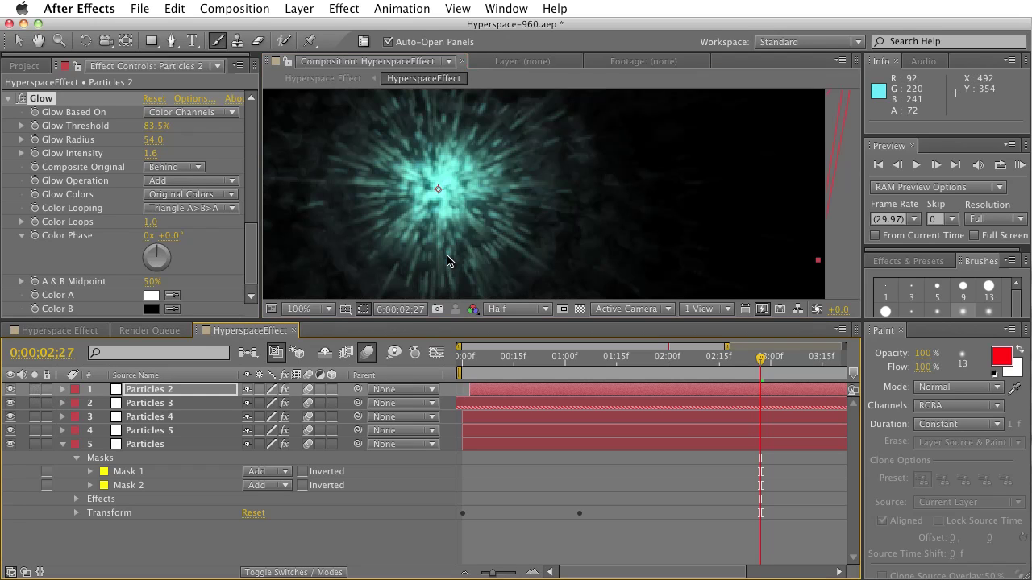